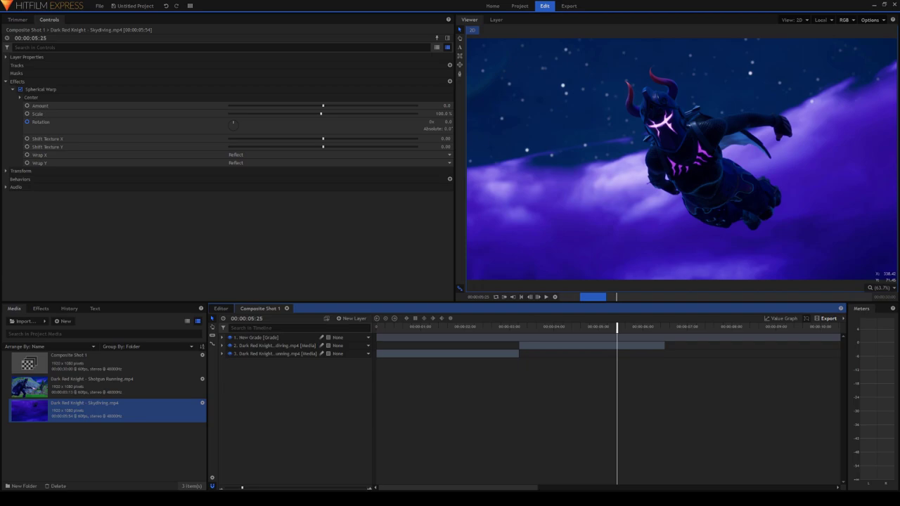
Preview the skydiving knight spin transition from just before the cut
left_click(489, 327)
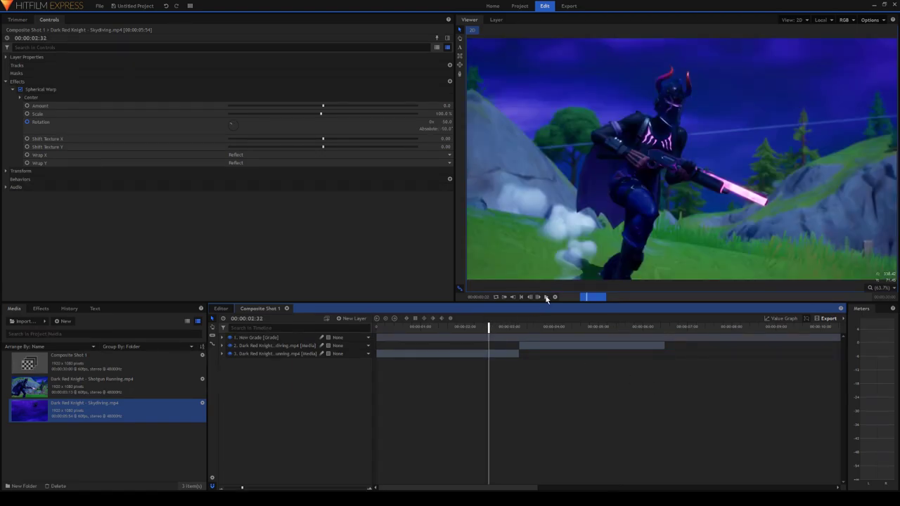
left_click(546, 297)
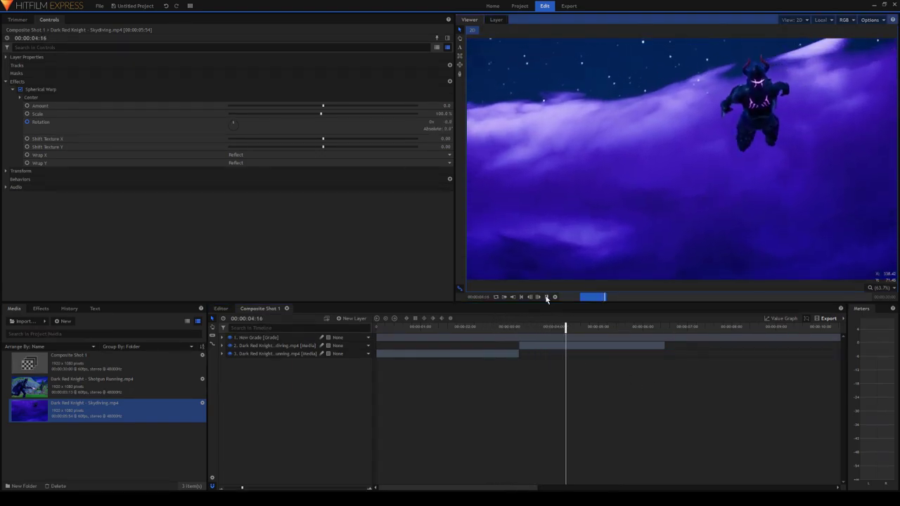
left_click(546, 297)
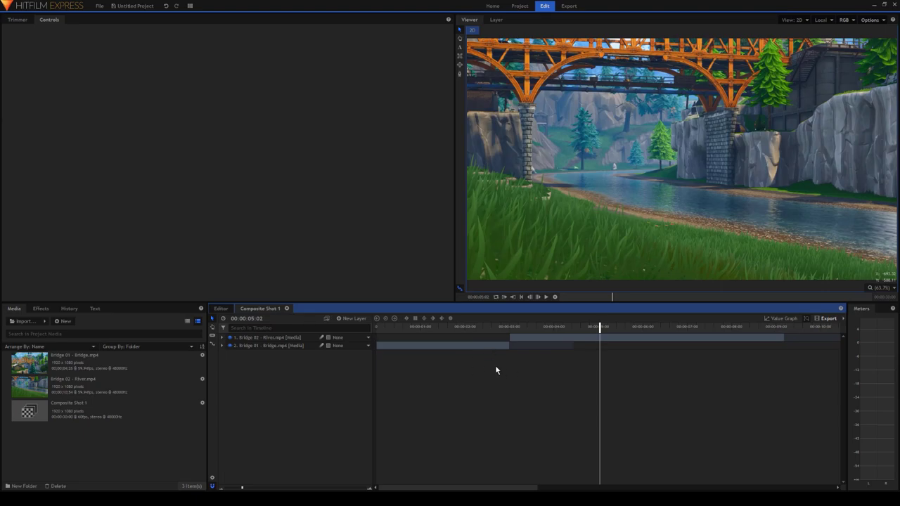
Search effects for 'sph' and apply Spherical Warp to both the Bridge and River clips
left_click(507, 347)
left_click(468, 331)
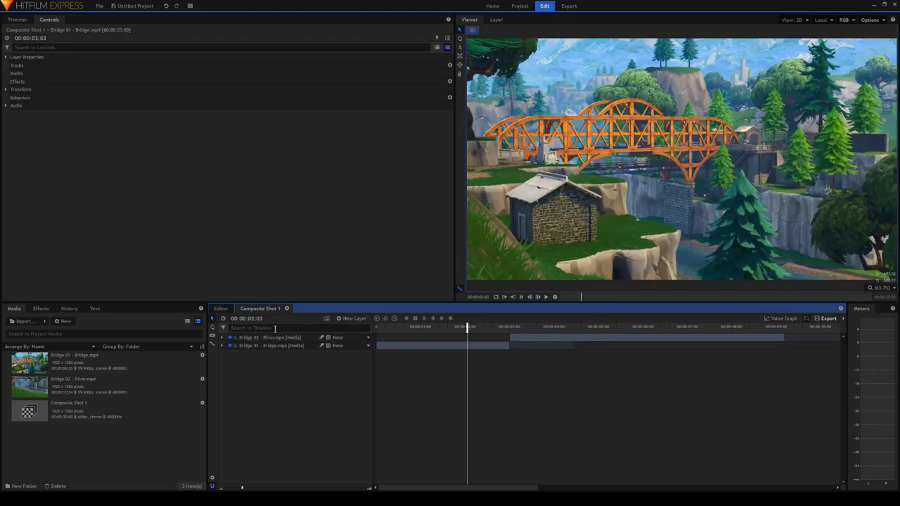
left_click(41, 308)
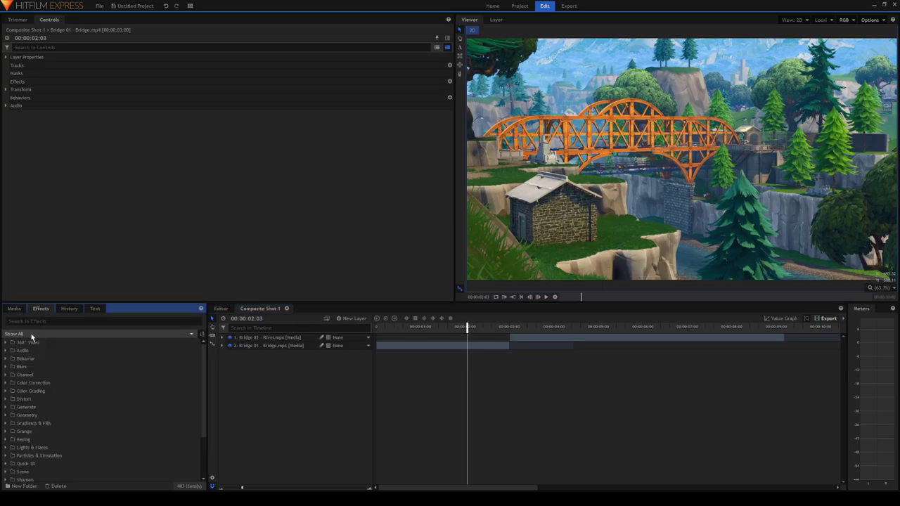
left_click(32, 321)
type("sph")
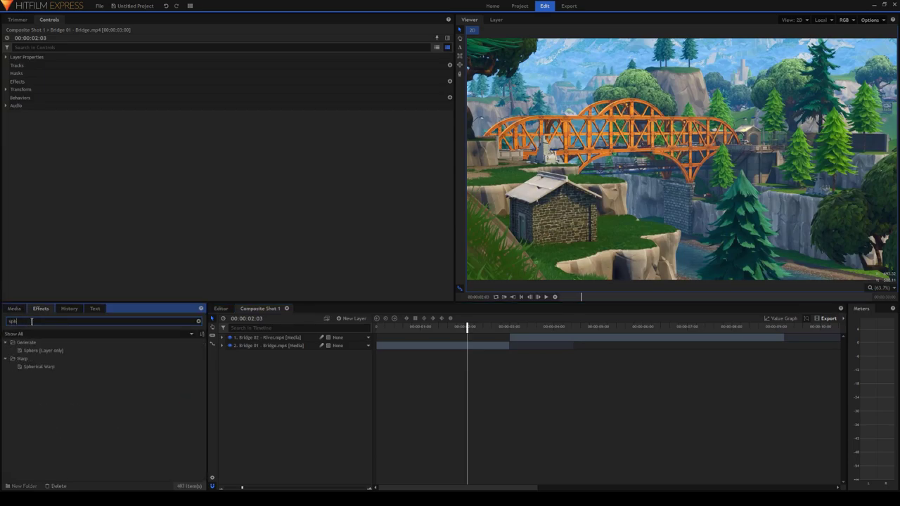
left_click_drag(45, 365, 298, 346)
left_click_drag(76, 368, 296, 338)
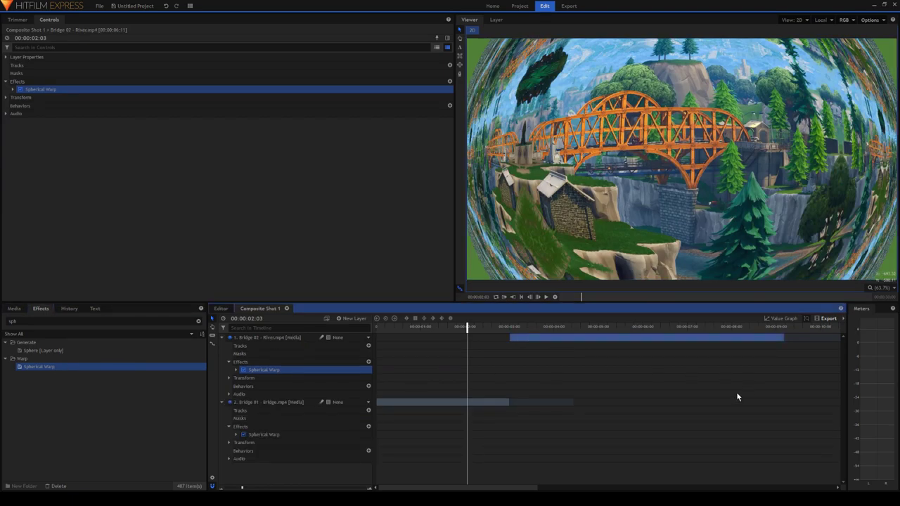
Set the Bridge clip's Spherical Warp Amount to 0
left_click(236, 435)
scroll(349, 416, "down", 1)
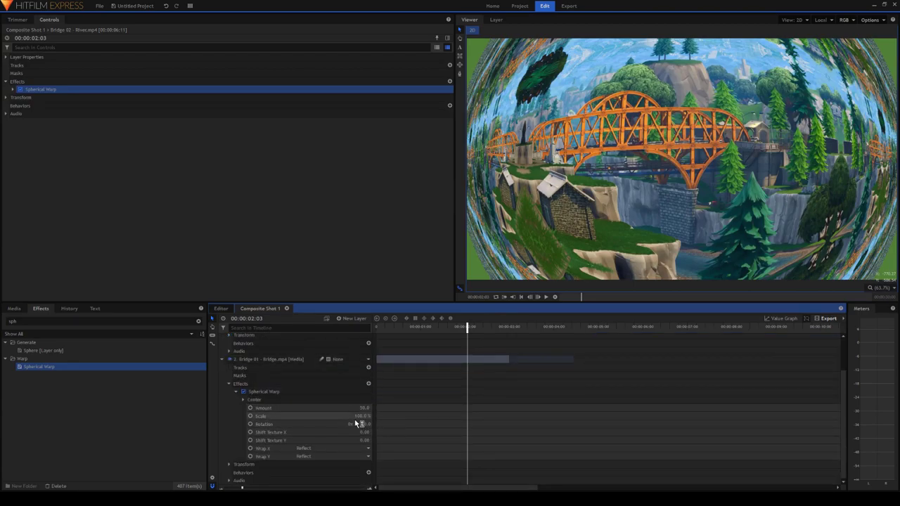
left_click(365, 408)
type("0")
key("Return")
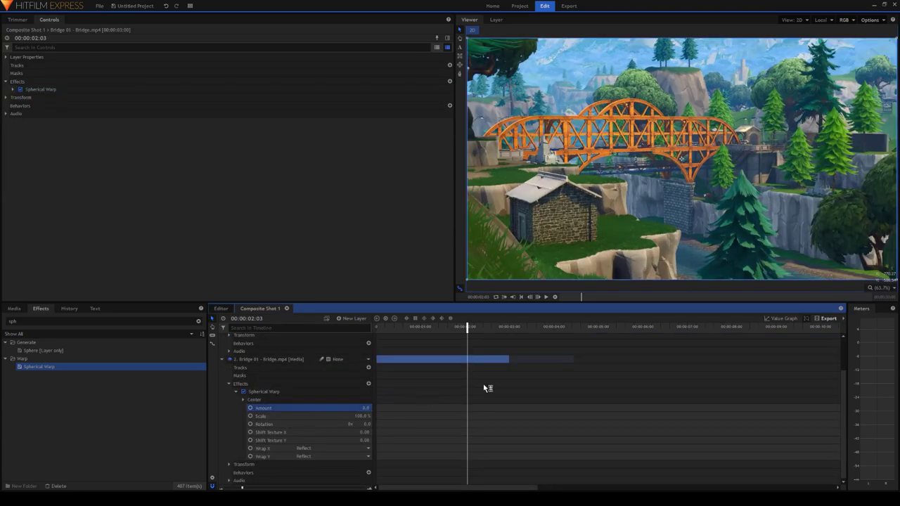
scroll(486, 387, "up", 1)
Set the River clip's Spherical Warp Amount to 0
left_click(540, 328)
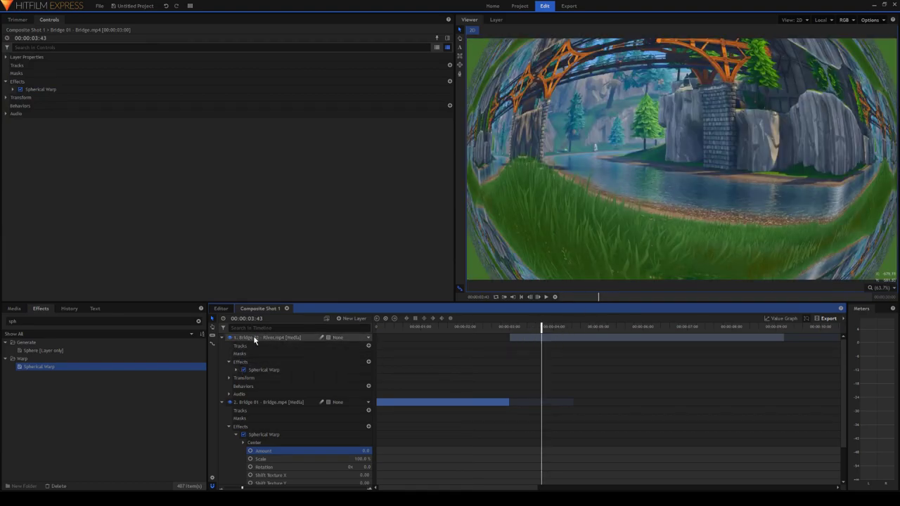
left_click(236, 371)
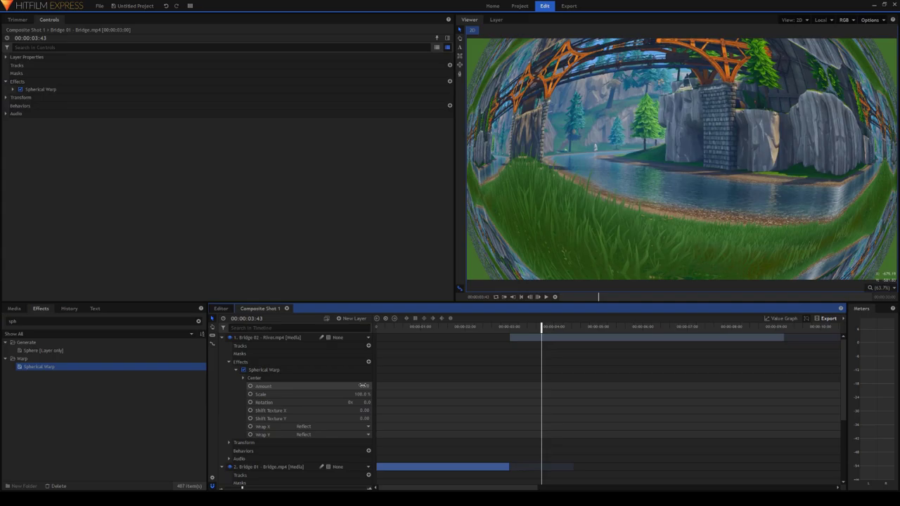
left_click(363, 386)
type("0")
key("Return")
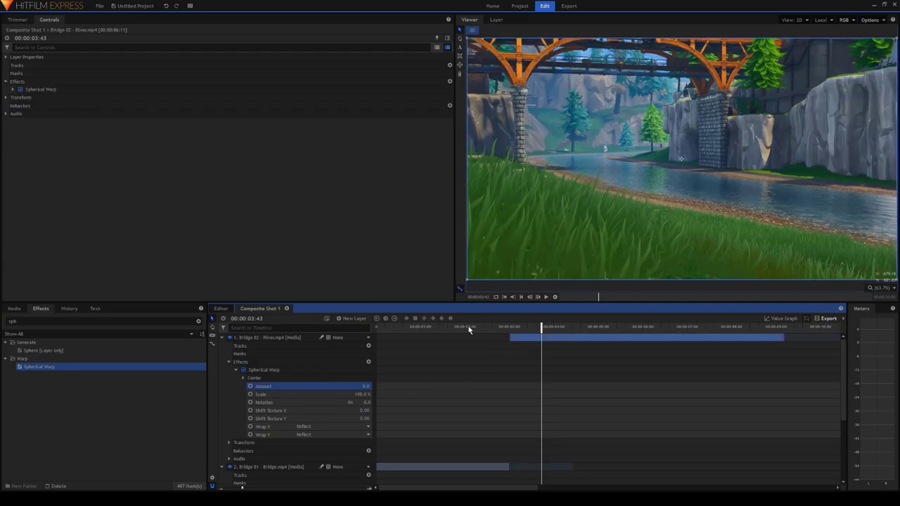
Place the playhead exactly on the 00:00:03:00 cut, zooming the timeline for precision
left_click(469, 328)
scroll(456, 419, "down", 3)
key("Up")
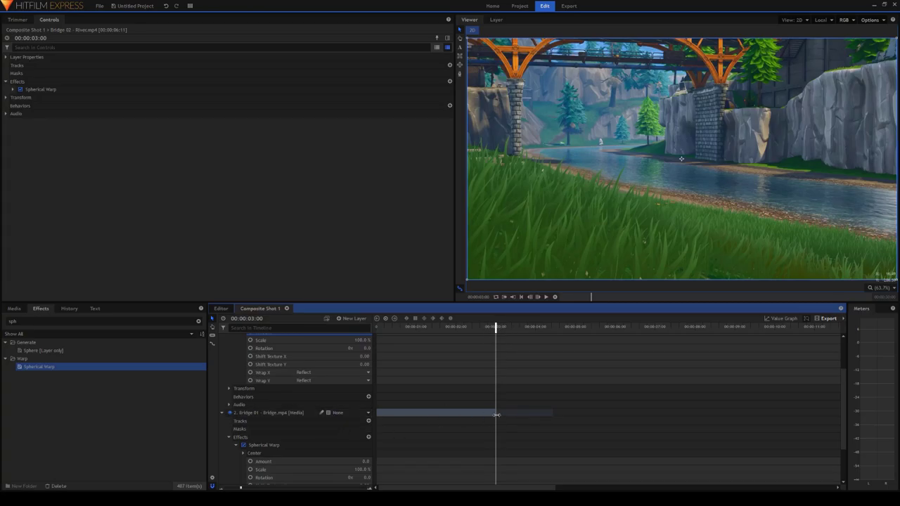
left_click_drag(242, 489, 344, 489)
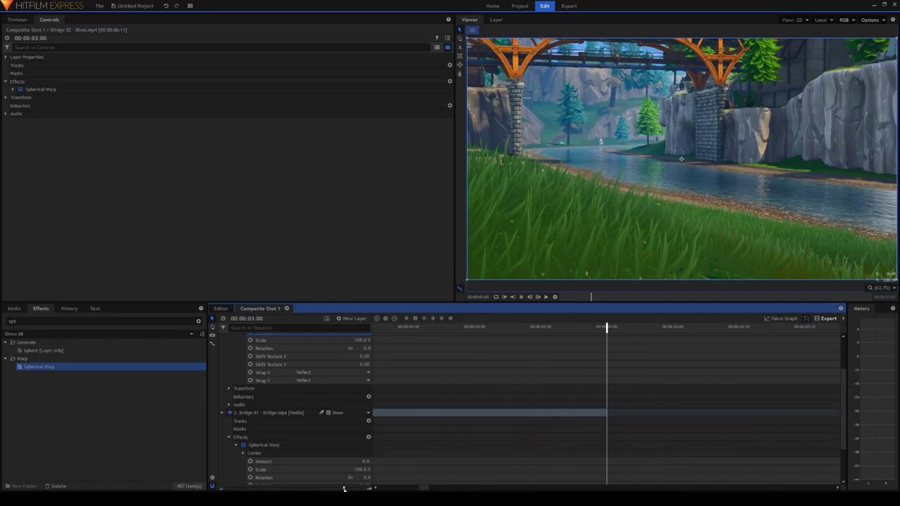
left_click(529, 297)
left_click(538, 297)
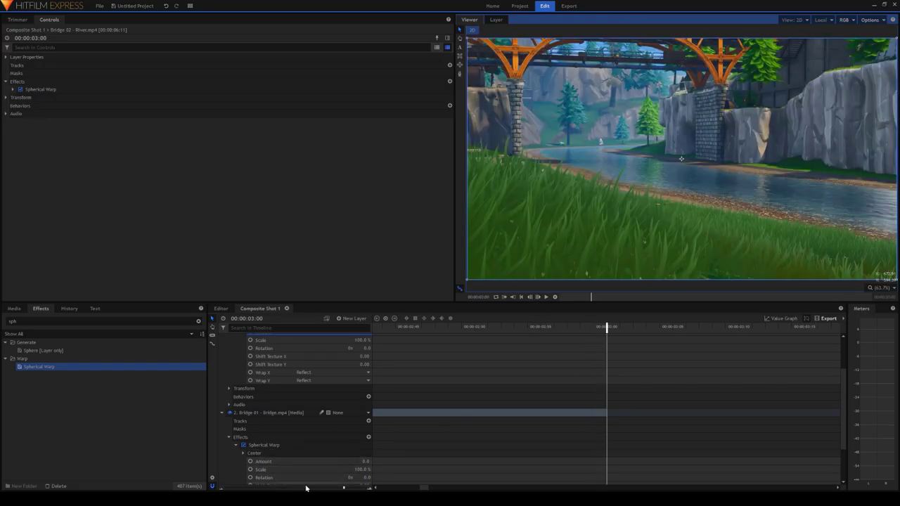
left_click_drag(343, 488, 251, 485)
scroll(285, 421, "down", 3)
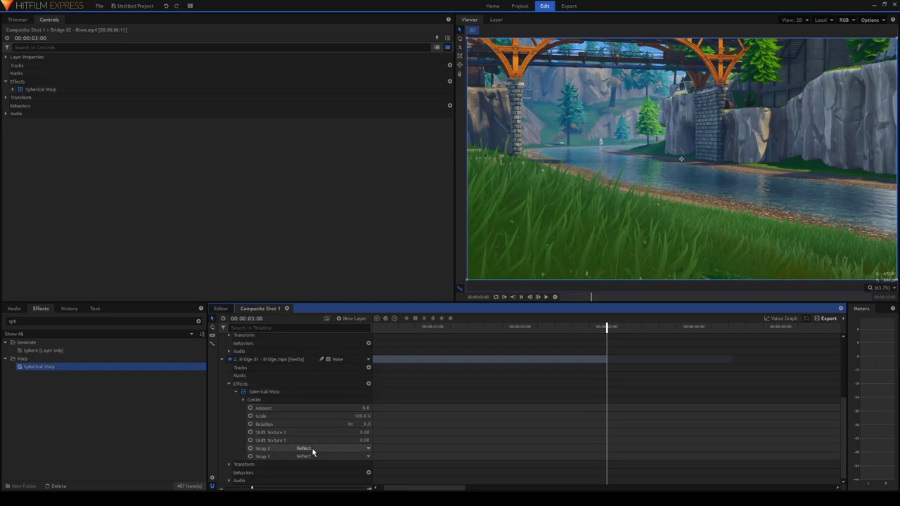
Keyframe the Bridge clip's Spherical Warp Rotation at 50 at 00:00:03:00
left_click(360, 424)
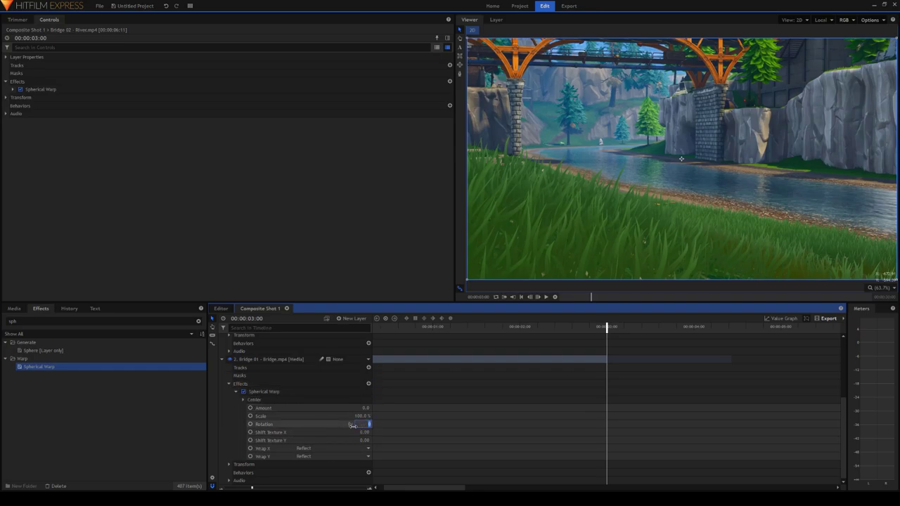
type("50")
key("Return")
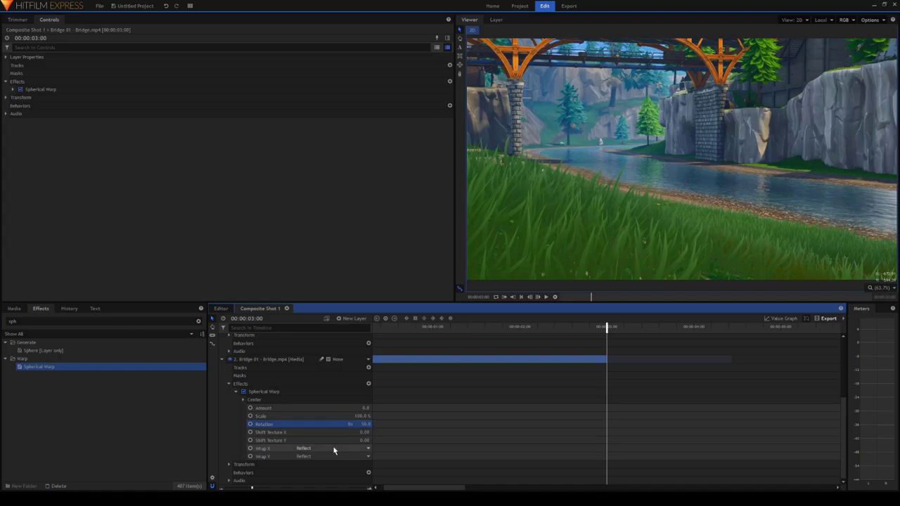
left_click(251, 424)
left_click_drag(250, 489, 235, 490)
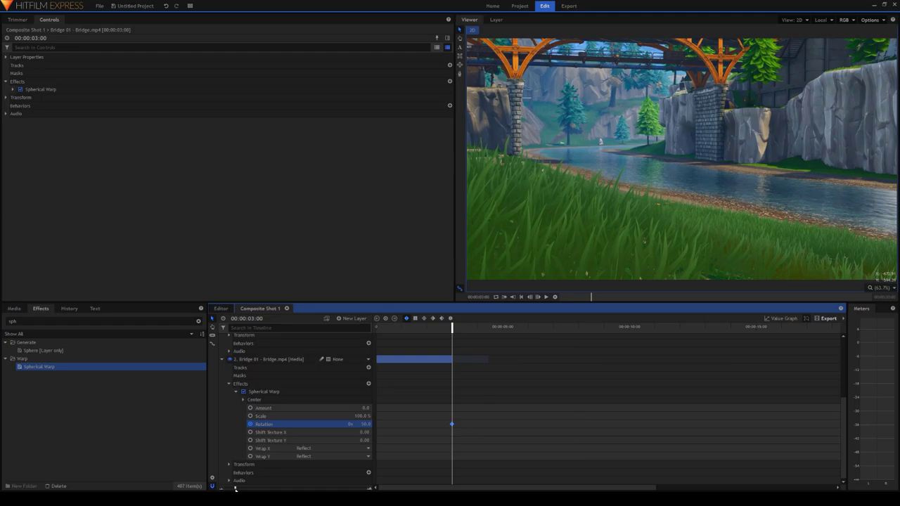
scroll(434, 341, "up", 4)
scroll(434, 332, "down", 2)
Add a Rotation keyframe of 0 at 00:00:02:05 on the Bridge clip
left_click(429, 326)
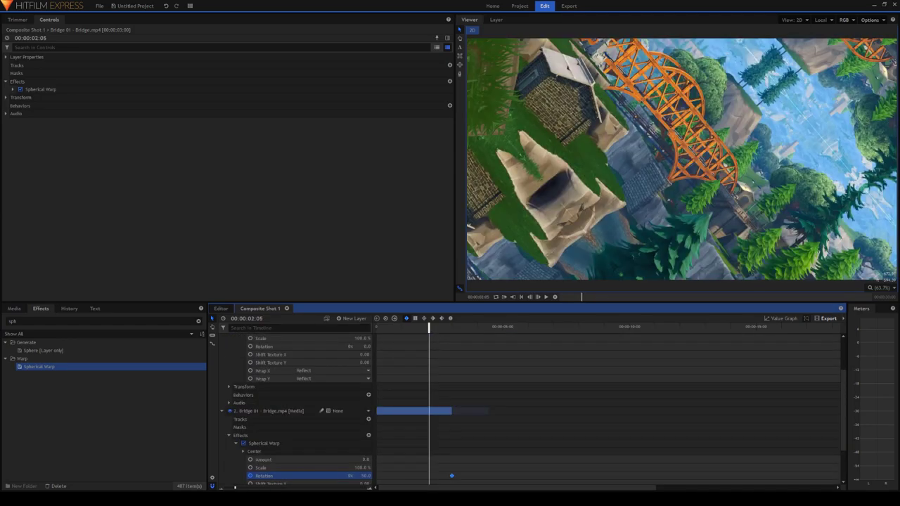
type("0")
key("Return")
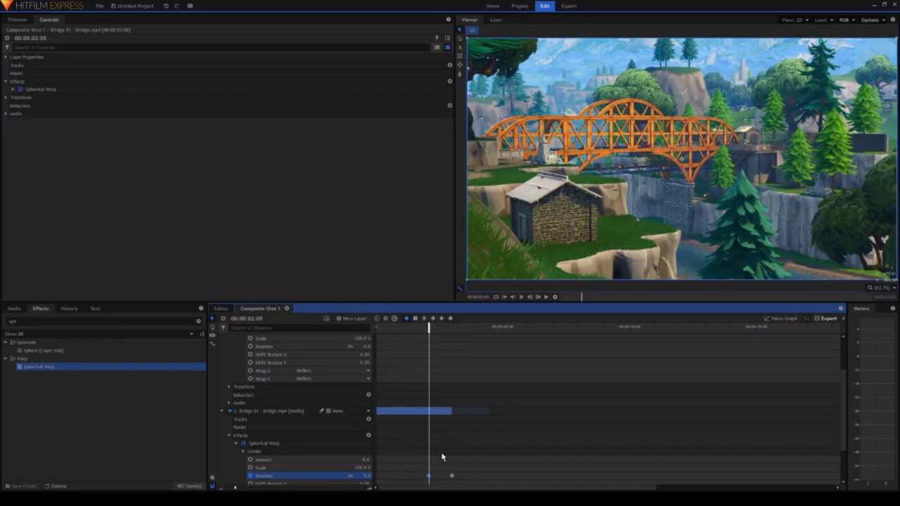
scroll(464, 476, "up", 3)
scroll(464, 475, "down", 3)
left_click(451, 475)
scroll(296, 436, "up", 3)
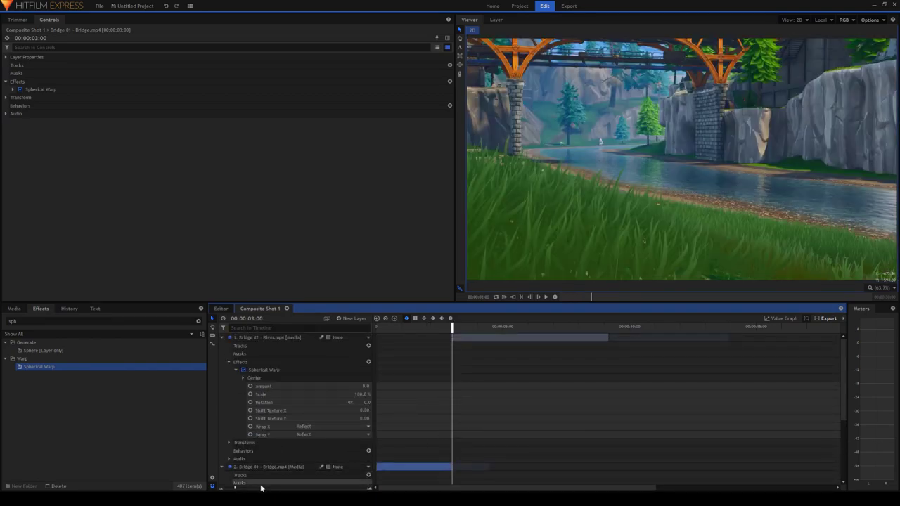
Keyframe the River clip's Spherical Warp Rotation at -50 at 00:00:03:00
left_click_drag(261, 484, 249, 488)
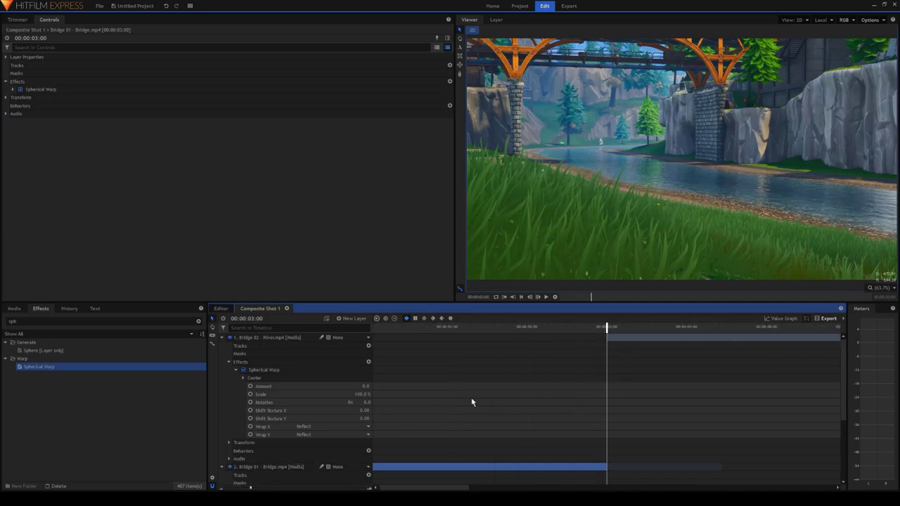
left_click(365, 402)
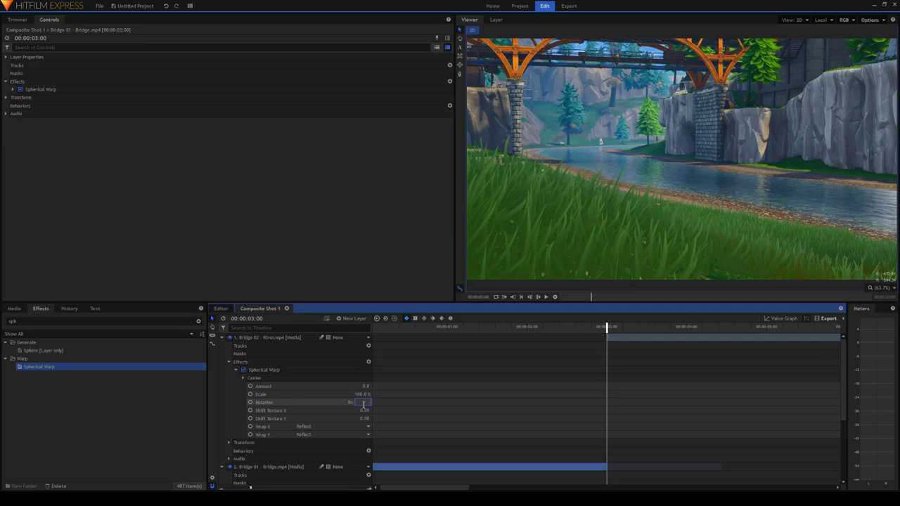
type("-50")
key("Return")
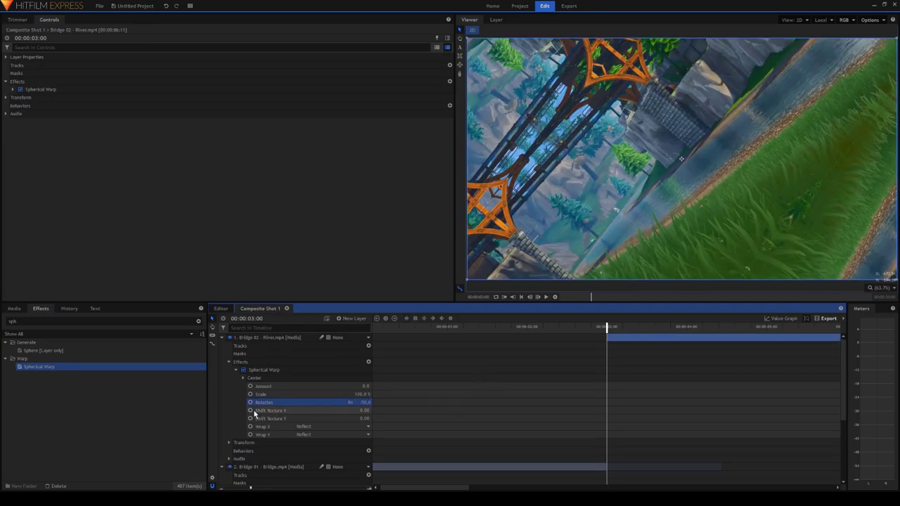
left_click(251, 402)
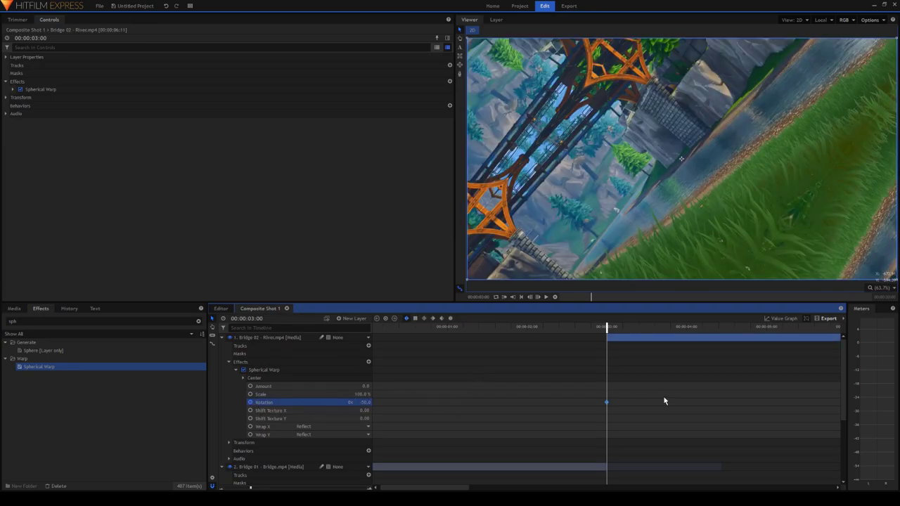
scroll(632, 401, "right", 2)
Add a River Rotation keyframe of 0 at 00:00:04:01
left_click(627, 329)
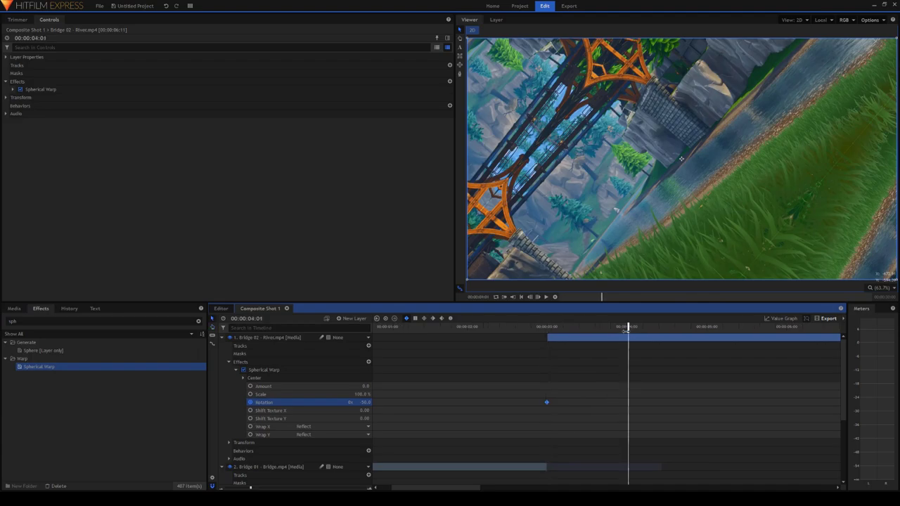
double_click(362, 402)
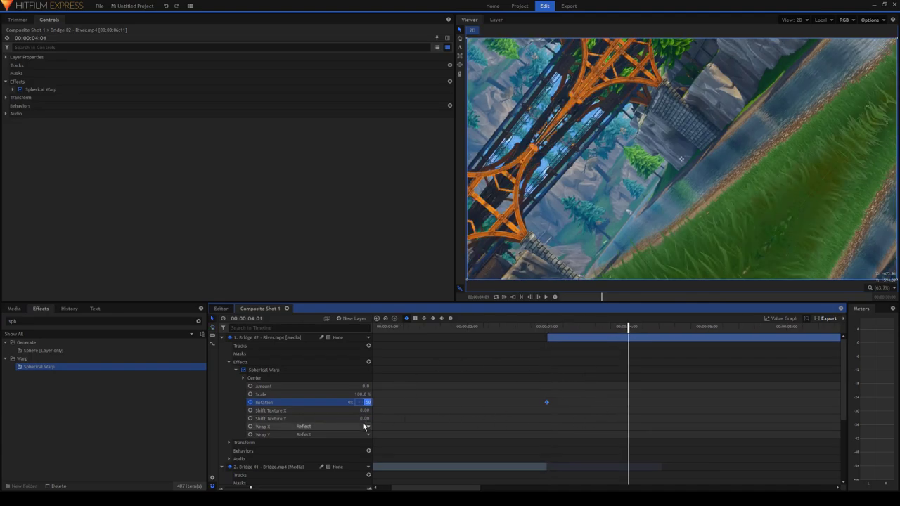
type("0")
key("Return")
left_click(459, 327)
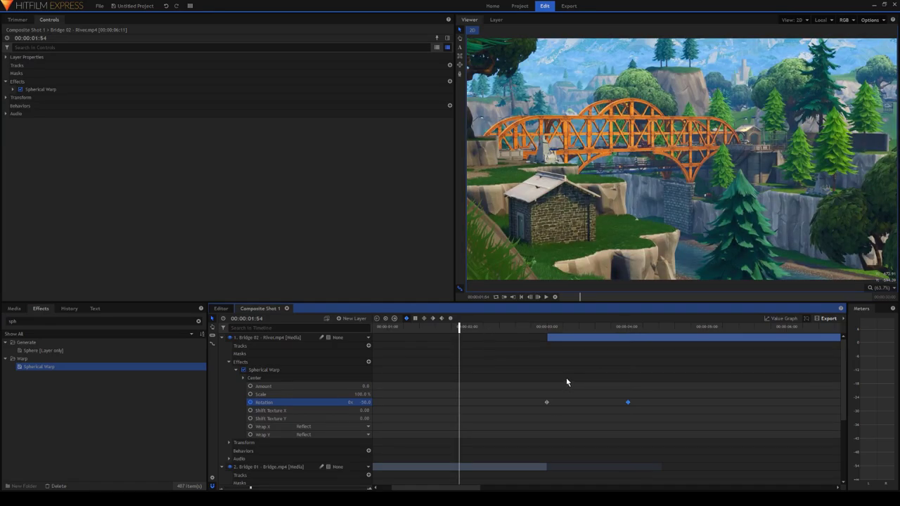
Play back the River spin, then marquee-select the Bridge clip's two Rotation keyframes
key("space")
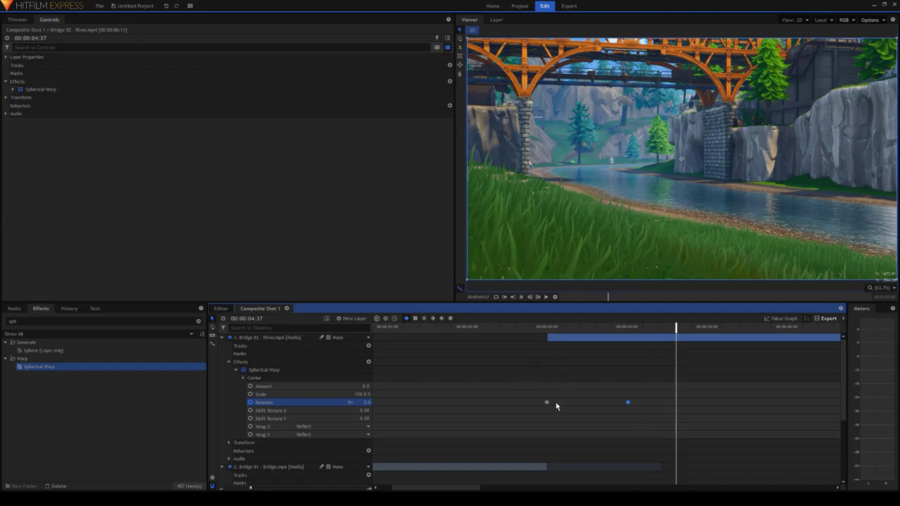
scroll(555, 401, "down", 2)
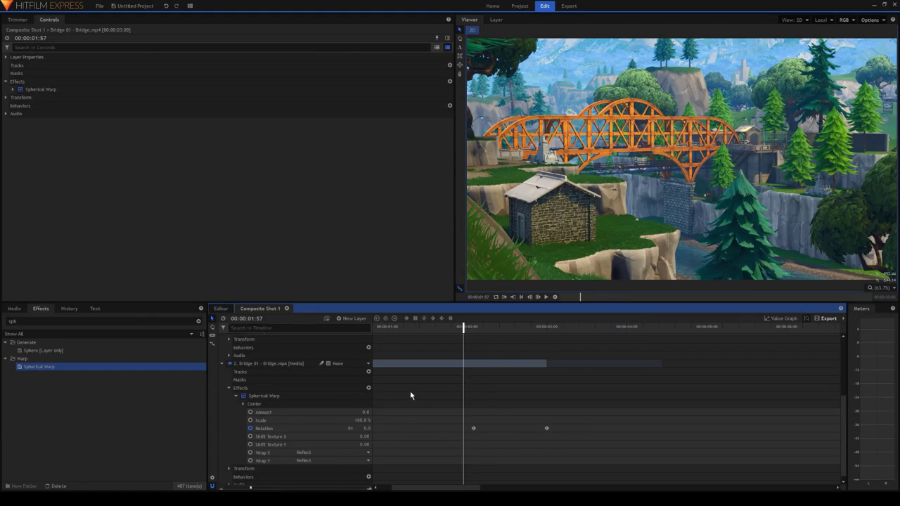
left_click_drag(433, 408, 592, 439)
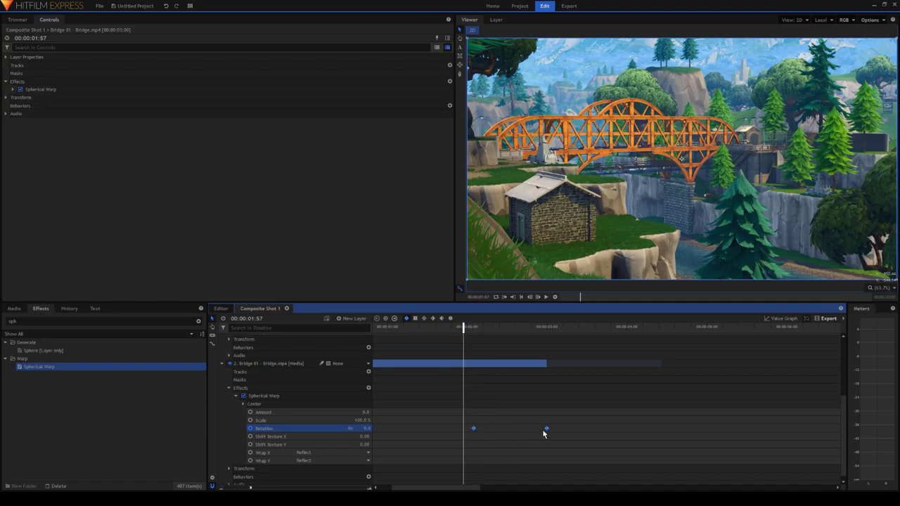
scroll(609, 393, "up", 2)
scroll(505, 385, "down", 2)
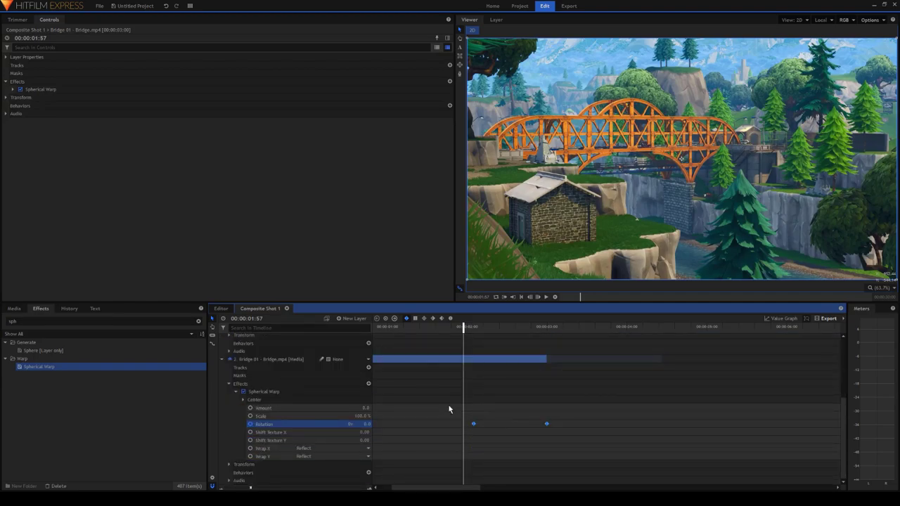
Make the Bridge Rotation keyframes smooth and shape a sharp ease-in curve in the Value Graph
left_click(451, 319)
left_click(785, 318)
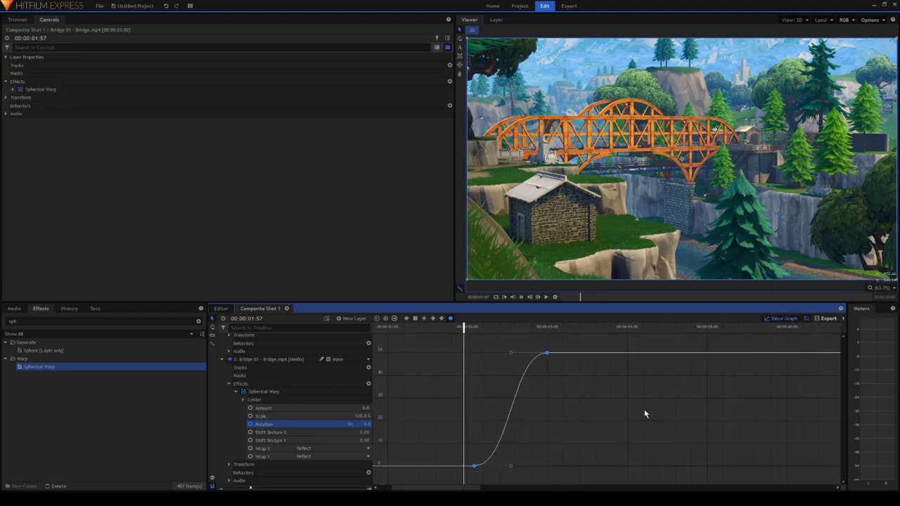
mouse_move(509, 467)
left_mouse_down()
mouse_move(450, 398)
mouse_move(527, 410)
mouse_move(517, 465)
left_mouse_up()
left_click(407, 319)
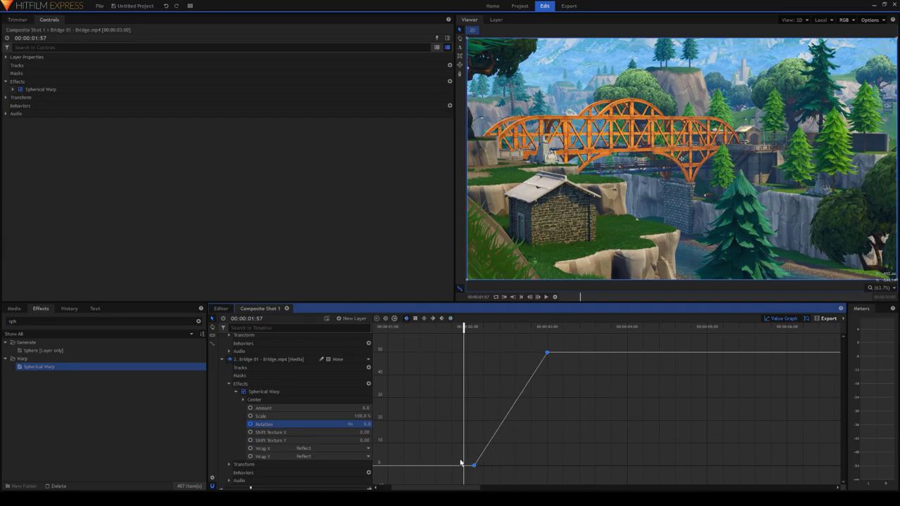
left_click(451, 319)
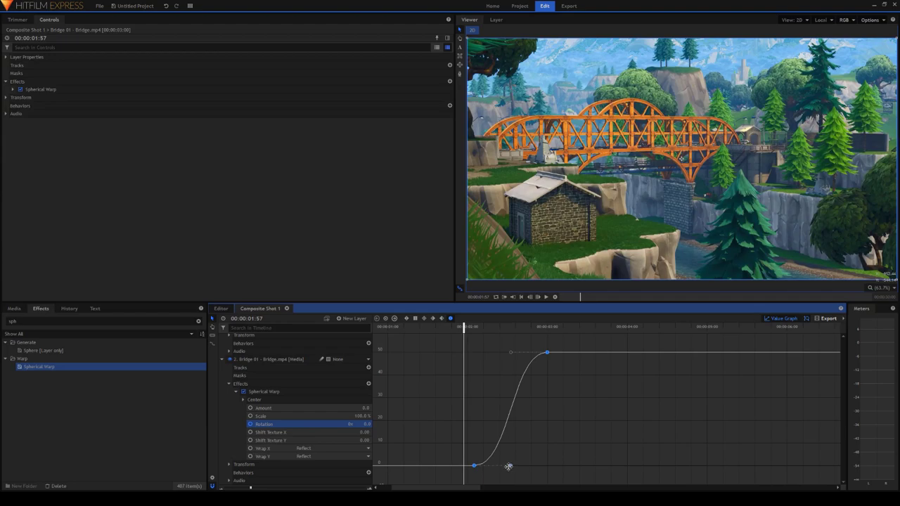
left_click_drag(508, 467, 549, 456)
left_click_drag(514, 355, 599, 410)
mouse_move(552, 460)
left_mouse_down()
mouse_move(530, 466)
mouse_move(539, 466)
left_mouse_up()
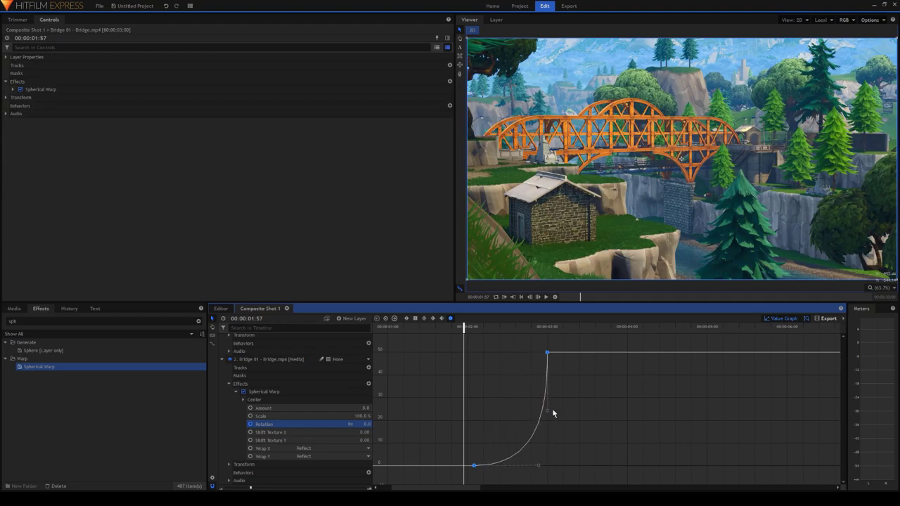
left_click_drag(549, 407, 559, 433)
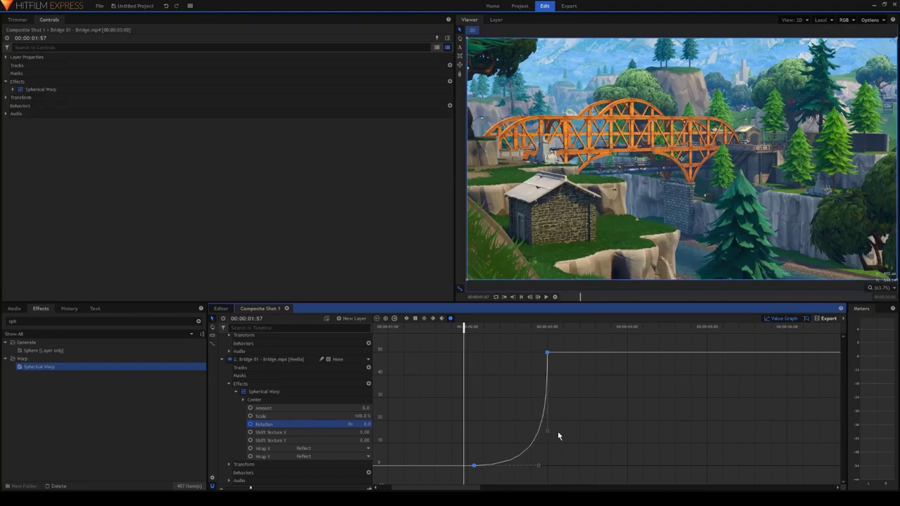
Select the River clip's two Rotation keyframes and show their curve in the Value Graph
left_click(785, 322)
scroll(615, 431, "up", 5)
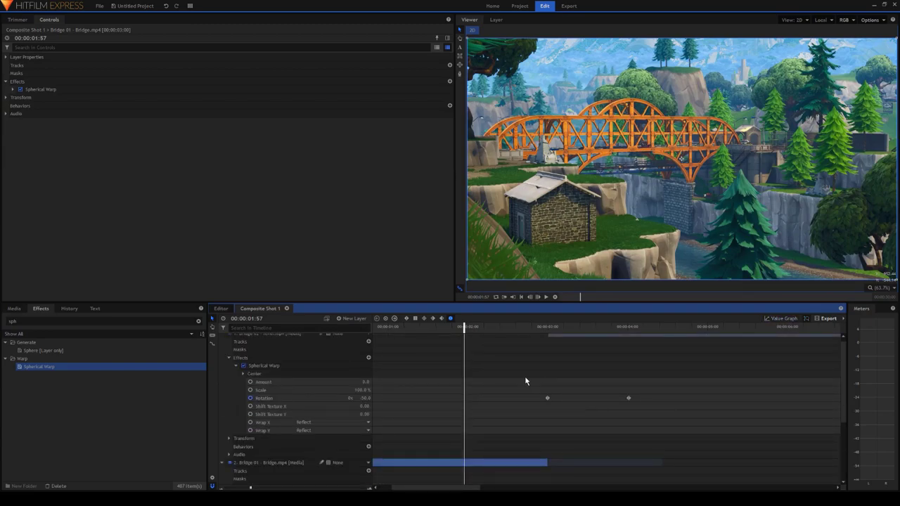
left_click_drag(510, 380, 668, 398)
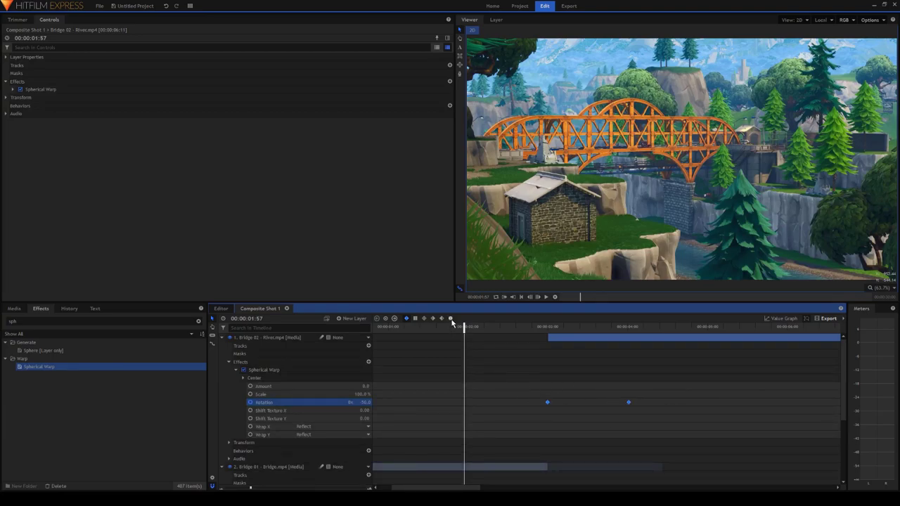
left_click(789, 319)
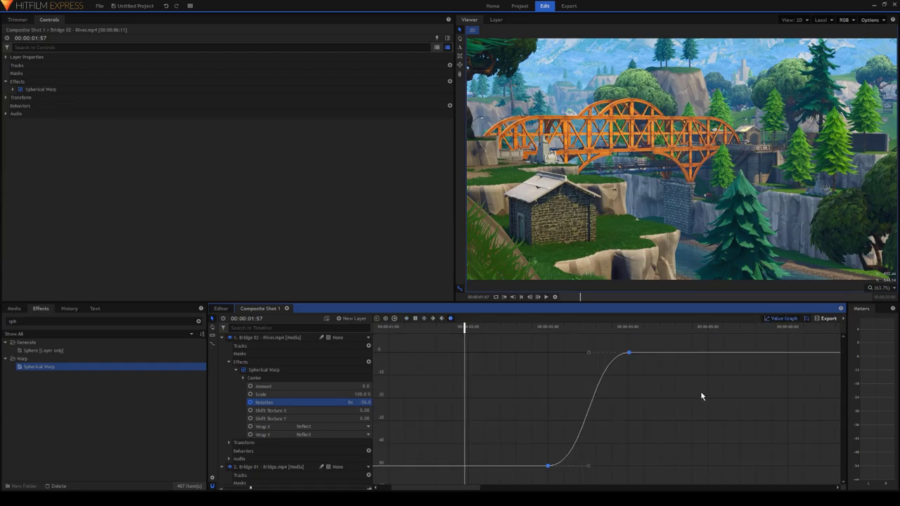
left_click_drag(701, 391, 538, 465)
Shape the River curve to leave -50 quickly and ease gently into 0
left_click_drag(525, 352, 646, 444)
left_click(642, 438)
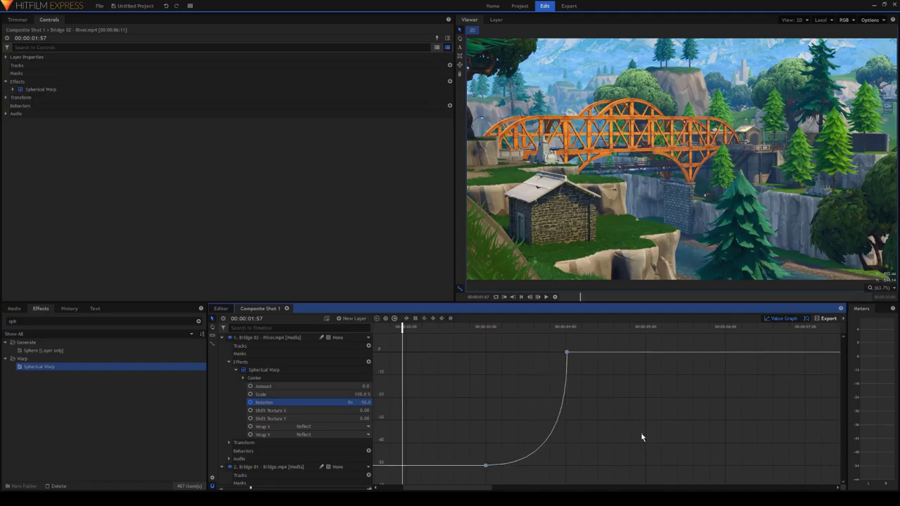
left_click(485, 466)
left_click_drag(542, 464, 476, 399)
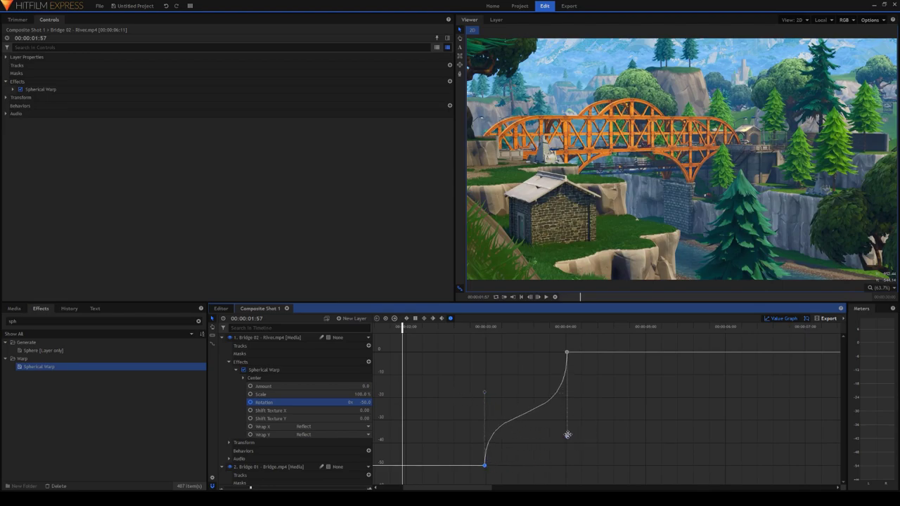
left_click_drag(566, 436, 490, 352)
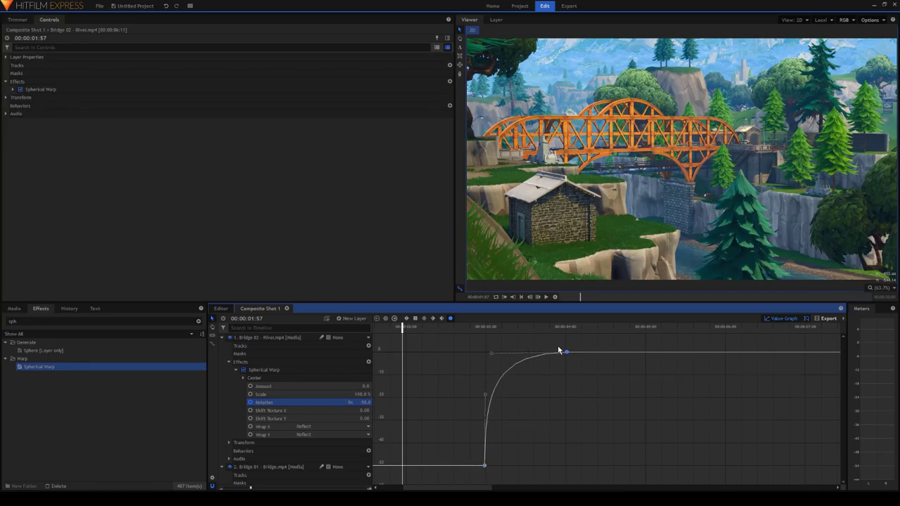
left_click(485, 466)
left_click(781, 319)
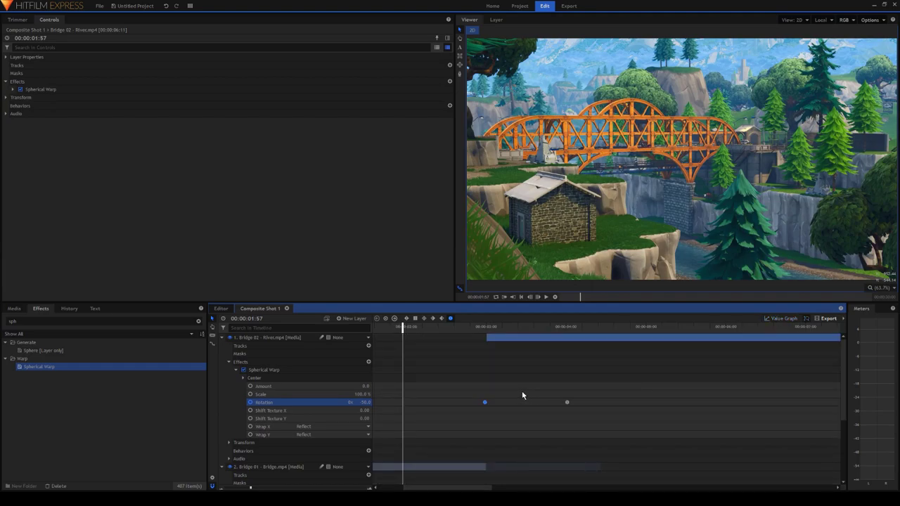
Play back the finished spin transition through the 00:00:03:00 cut
left_click_drag(521, 396, 583, 394)
left_click(583, 394)
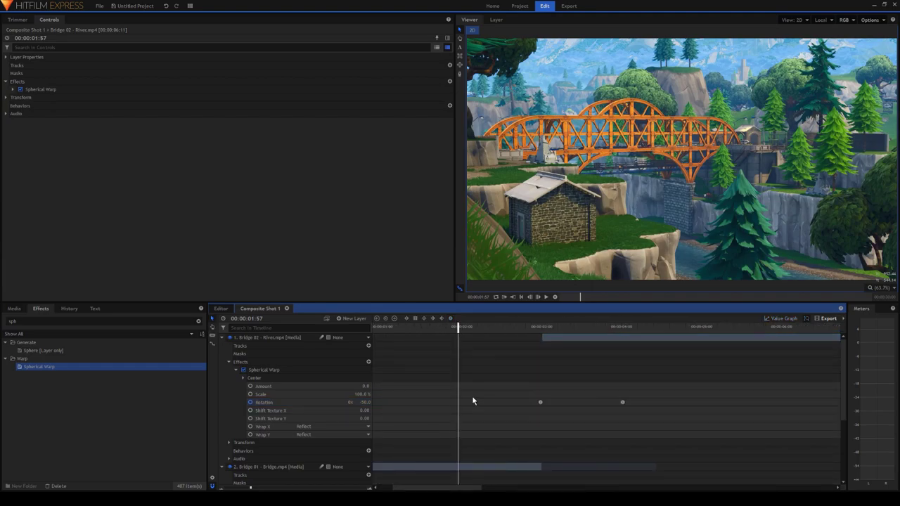
left_click(550, 298)
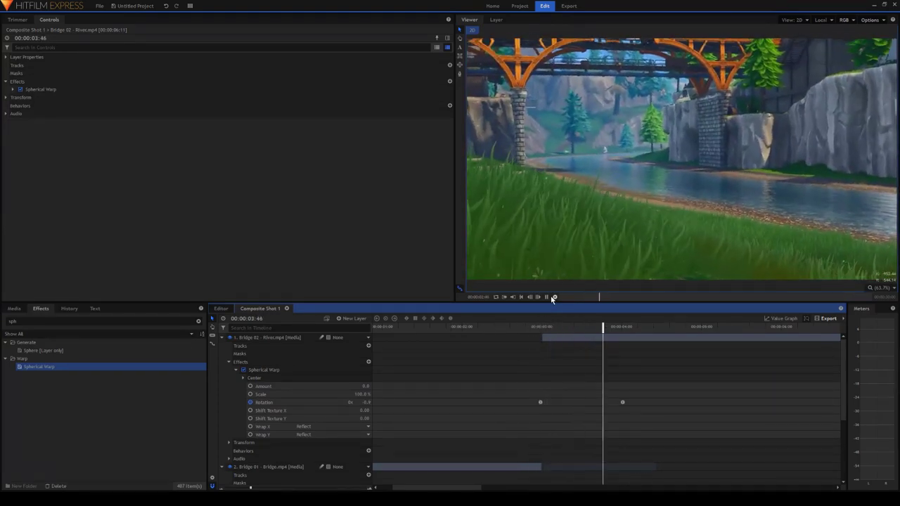
key("space")
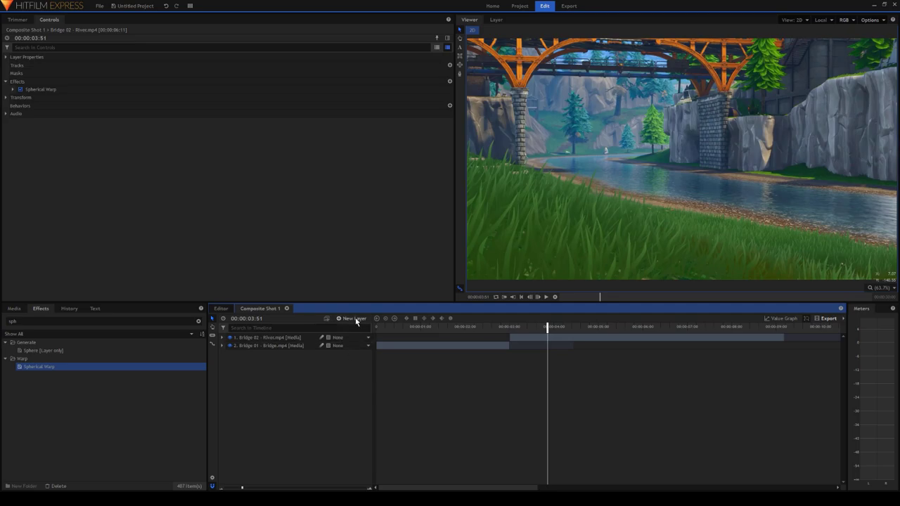
Add a New Grade layer above the clips and clear the old 'sph' effect search
left_click(354, 319)
left_click(358, 352)
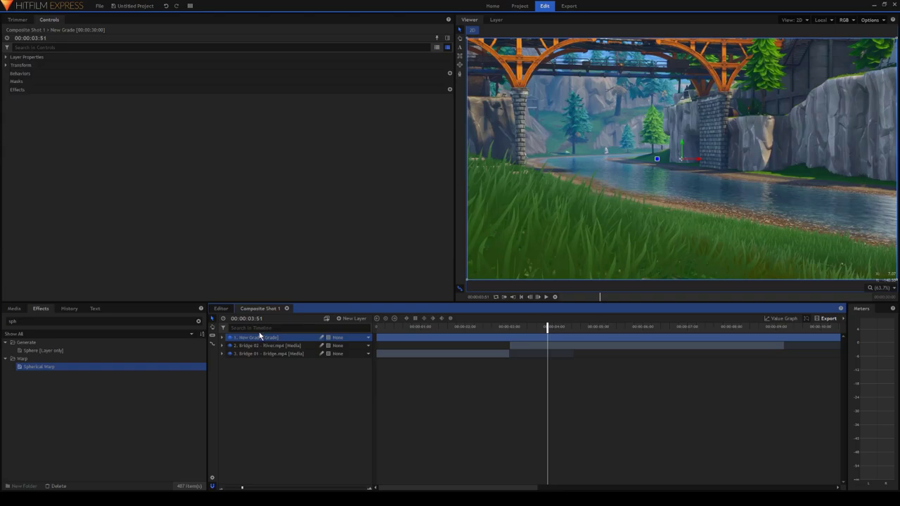
left_click_drag(94, 320, 2, 319)
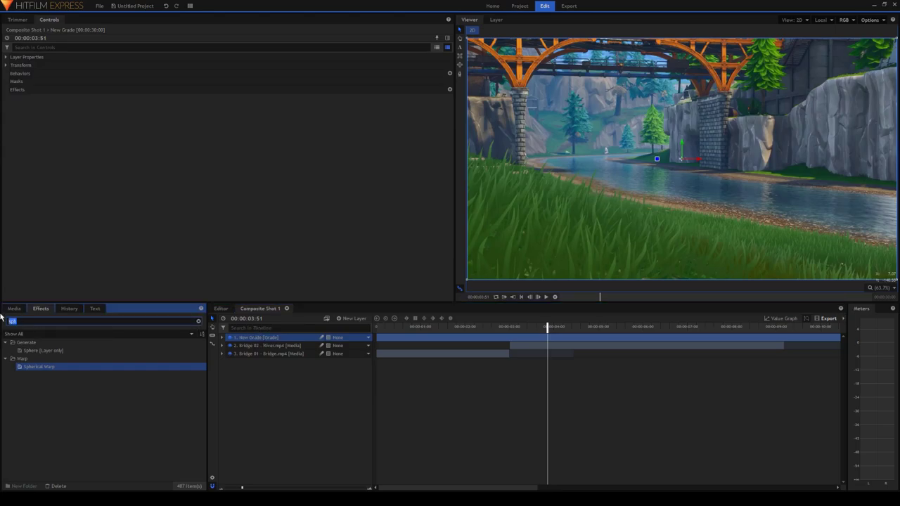
key("BackSpace")
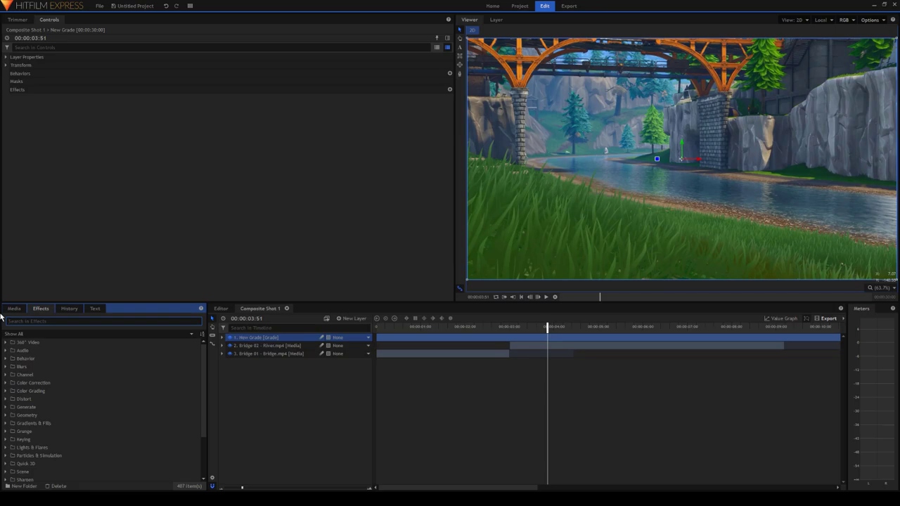
Filter effects by 'radi', apply Radial Blur to New Grade, and go to 00:00:03:00
type("radi")
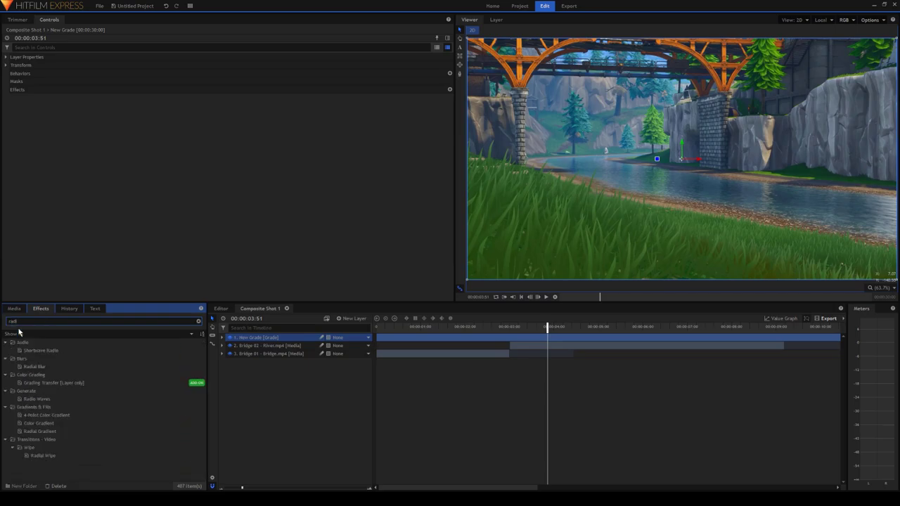
left_click_drag(48, 368, 257, 339)
left_click(509, 328)
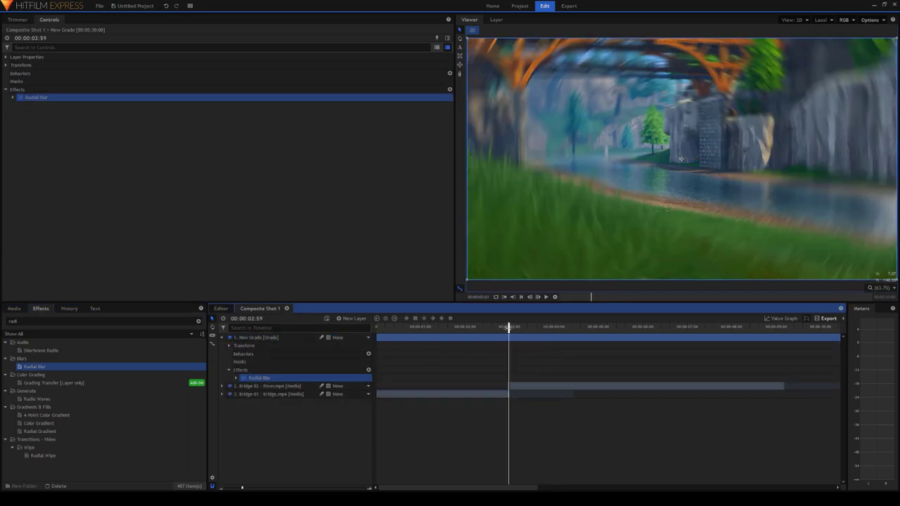
left_click(511, 328)
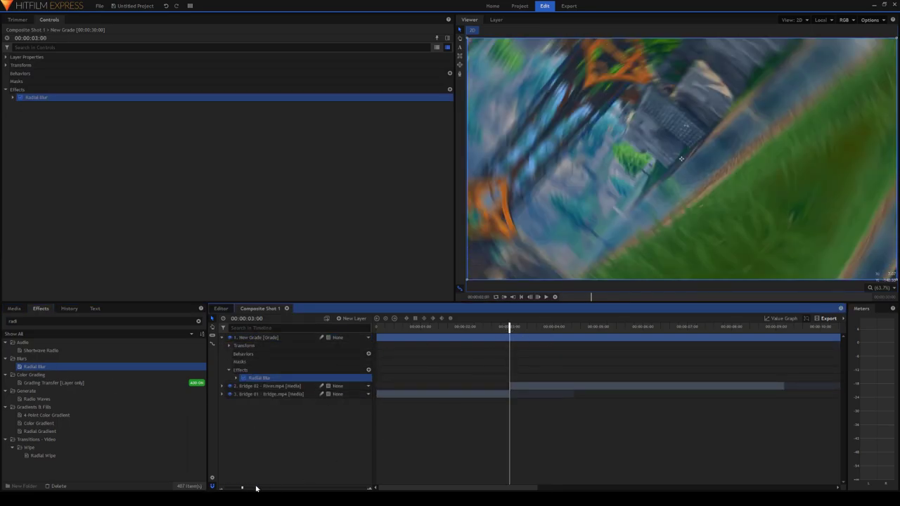
mouse_move(246, 487)
left_mouse_down()
mouse_move(284, 487)
mouse_move(239, 487)
left_mouse_up()
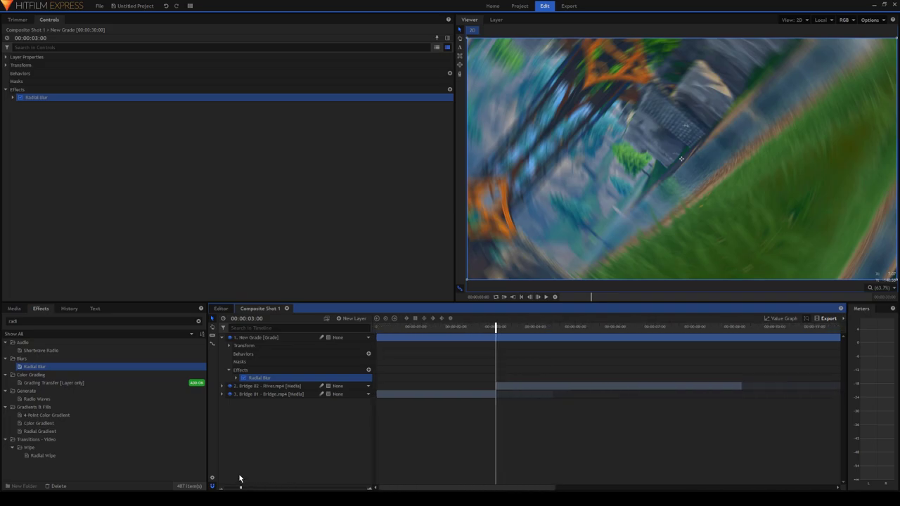
Keyframe Radial Blur's Angle at 7 at 00:00:03:00
left_click(236, 379)
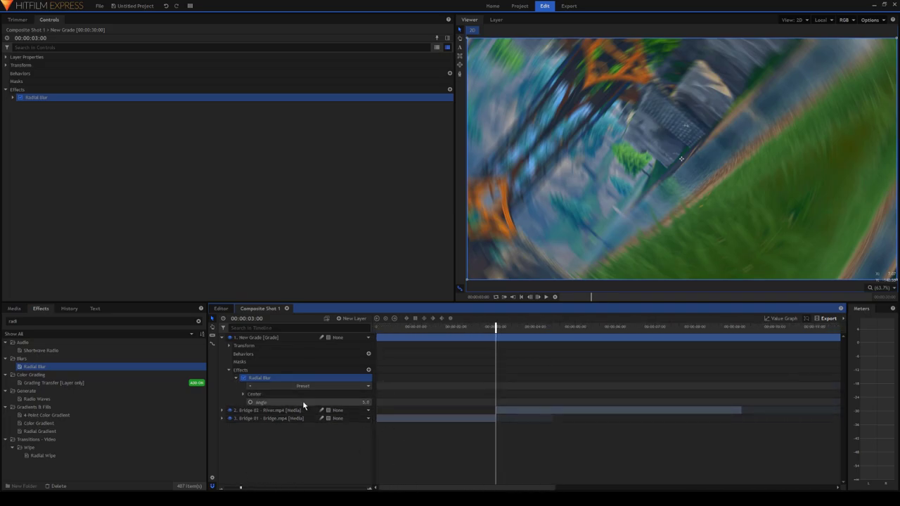
left_click(353, 403)
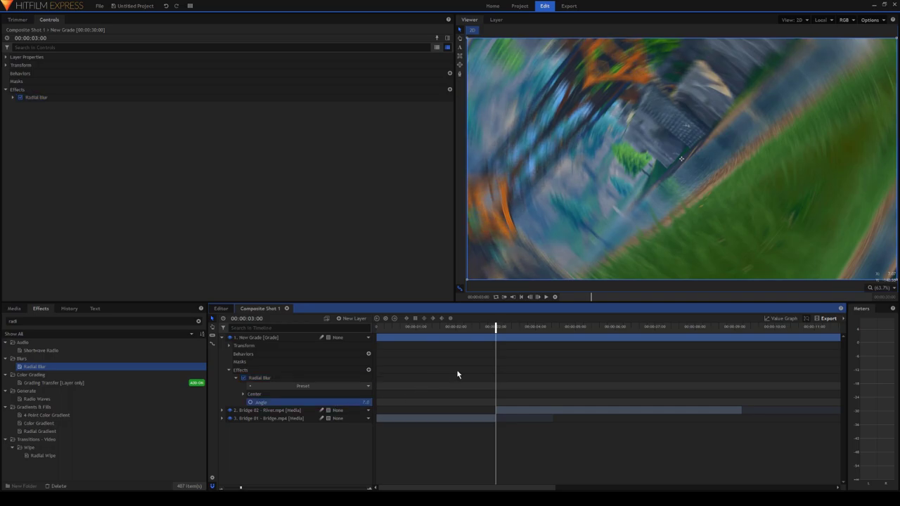
left_click(249, 404)
Add Angle keyframes of 0 at 00:00:02:08 and 00:00:03:43
left_click(461, 327)
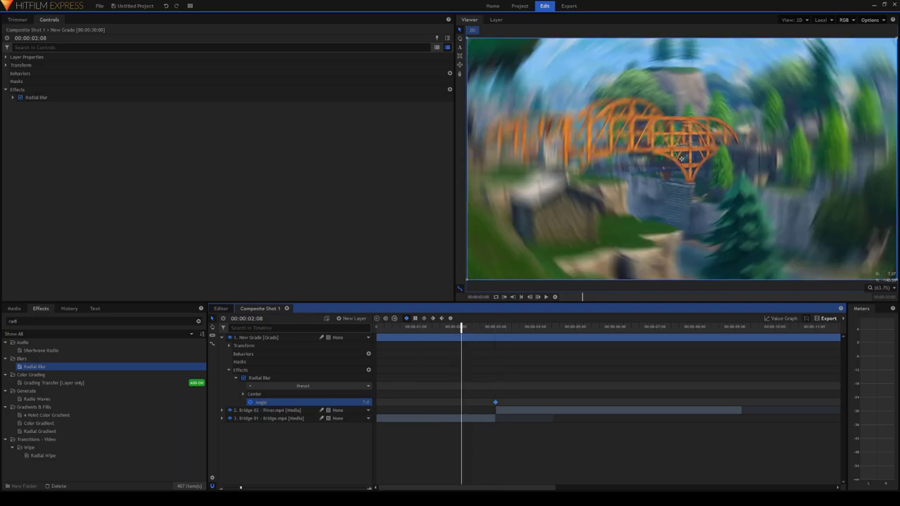
left_click(366, 402)
type("0")
key("Return")
left_click(524, 328)
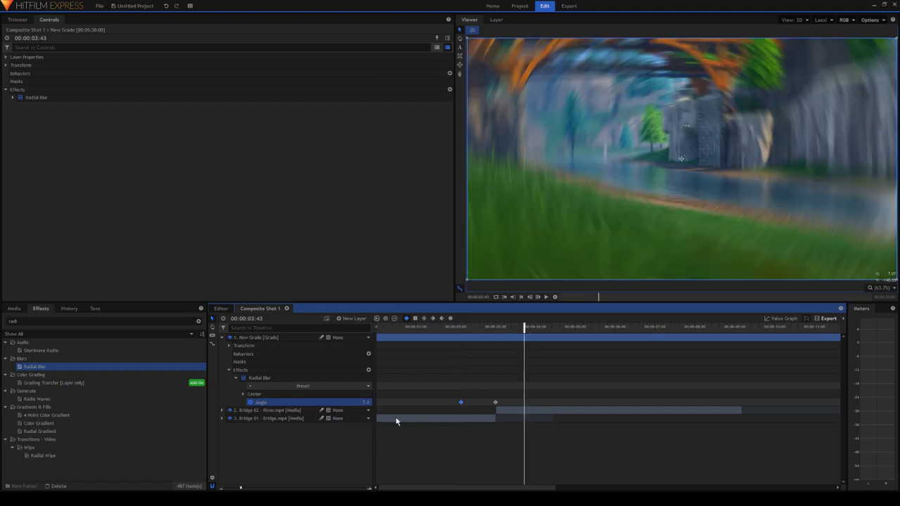
left_click(365, 403)
type("0")
key("Return")
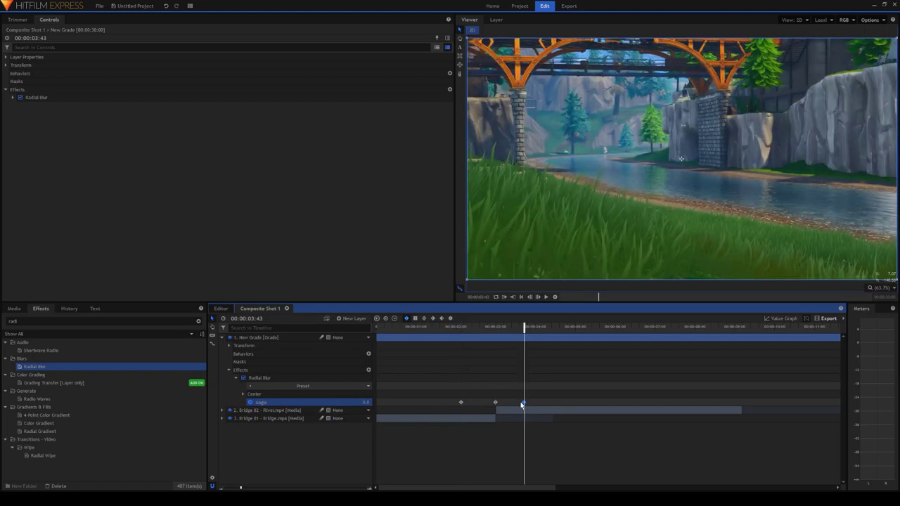
left_click_drag(525, 402, 531, 402)
Set all three Angle keyframes to ease in and out
left_click(449, 388)
left_click_drag(449, 389, 551, 410)
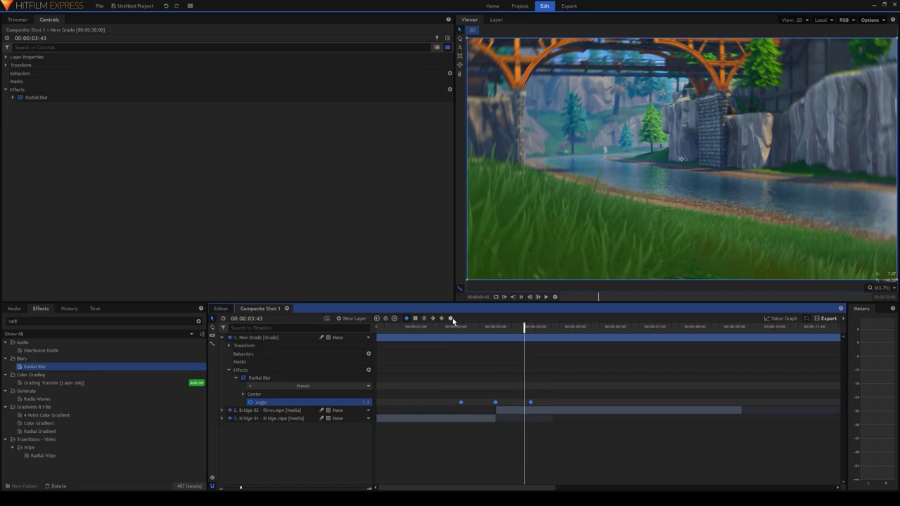
left_click(451, 318)
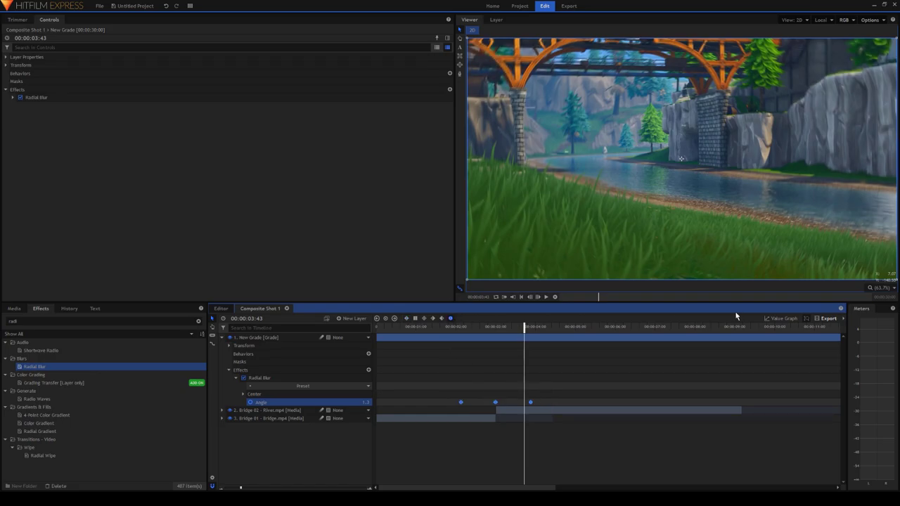
Shape the Angle curve to ease from 0 into a sharp peak of 7 at 00:00:03:00, then return to 00:00:01:07
left_click(781, 320)
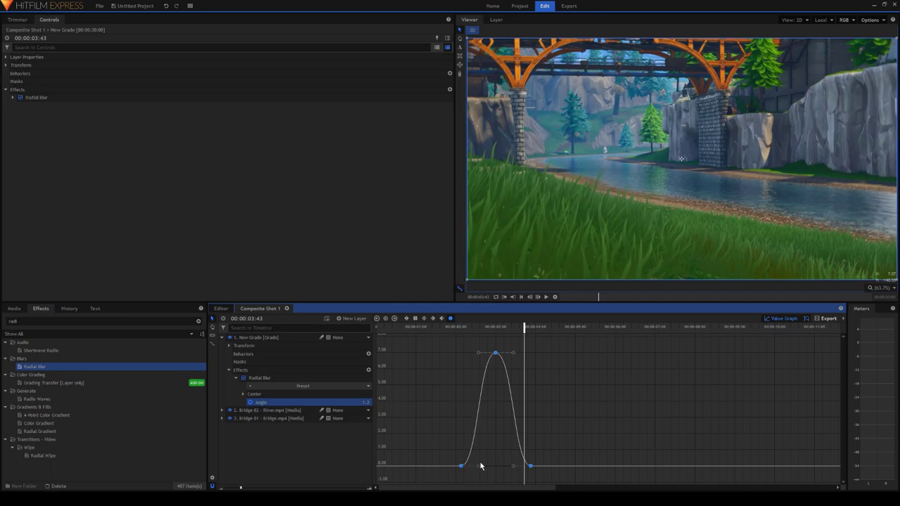
left_click_drag(481, 467, 501, 464)
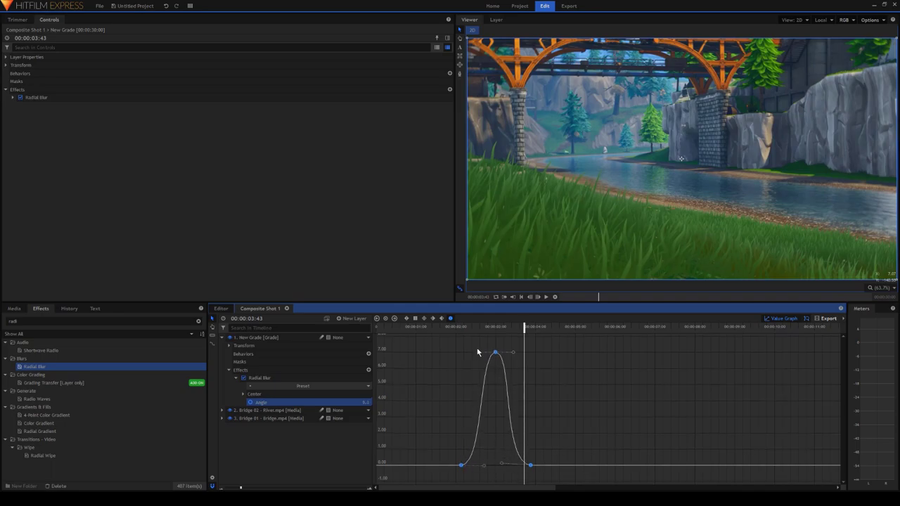
left_click_drag(479, 352, 496, 414)
left_click_drag(512, 352, 447, 418)
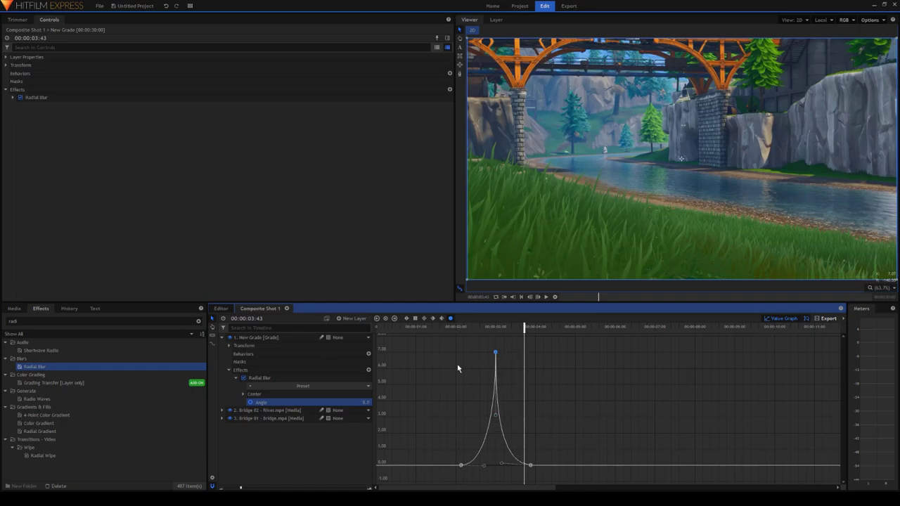
left_click(421, 327)
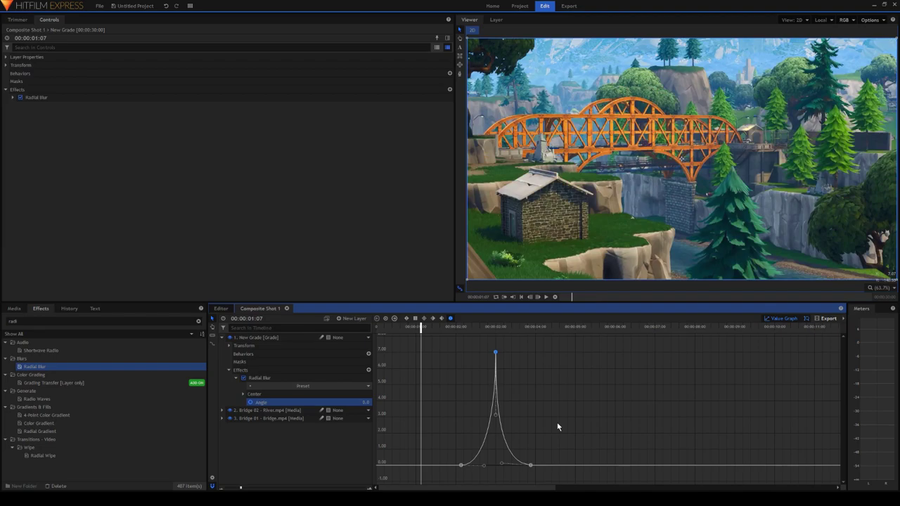
Play the blurred spin transition from 00:00:01:07
key("space")
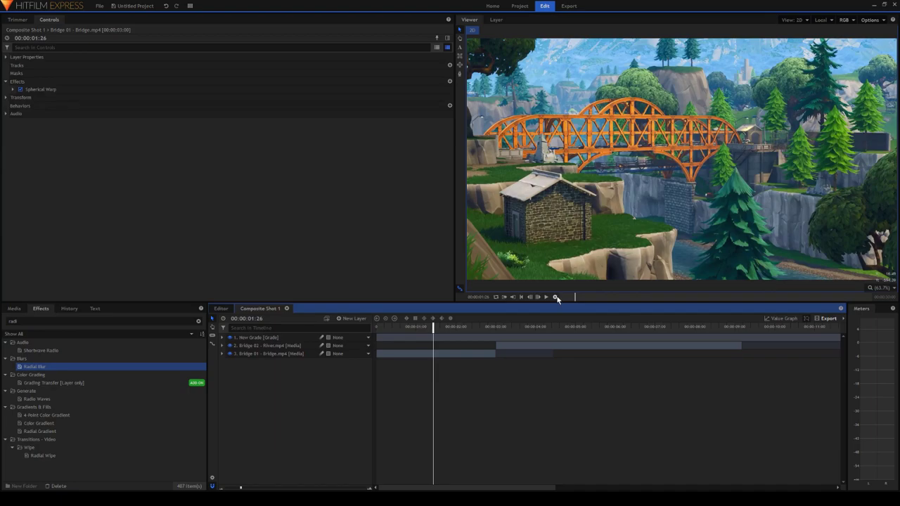
Render-preview the spin transition, then replay it from 00:00:01:34 through the cut
left_click(556, 298)
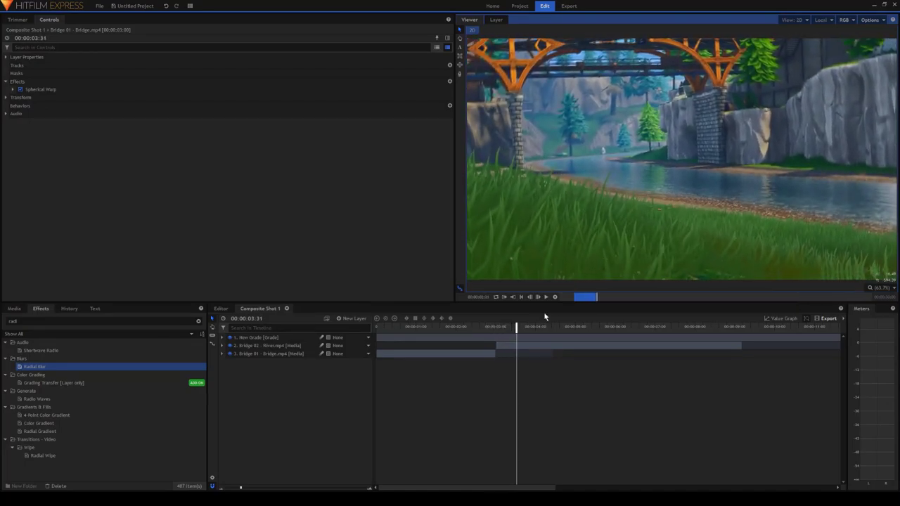
left_click(556, 298)
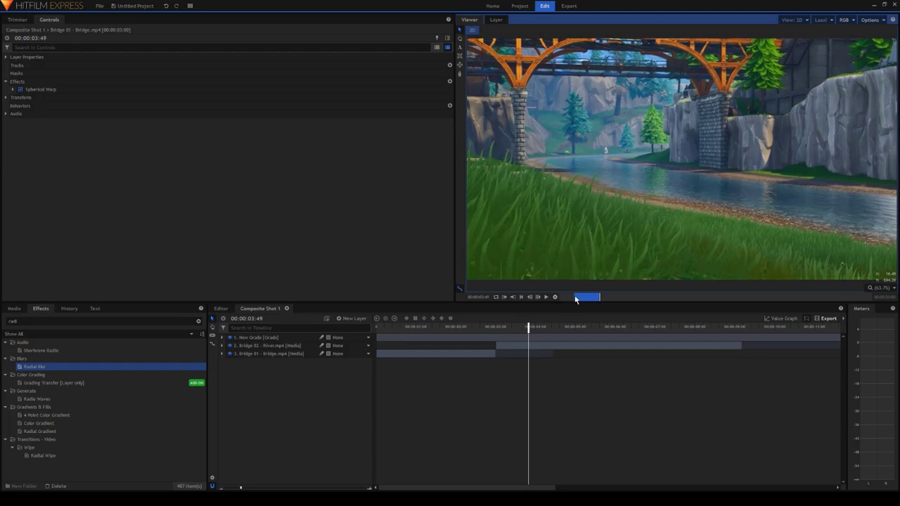
left_click(576, 297)
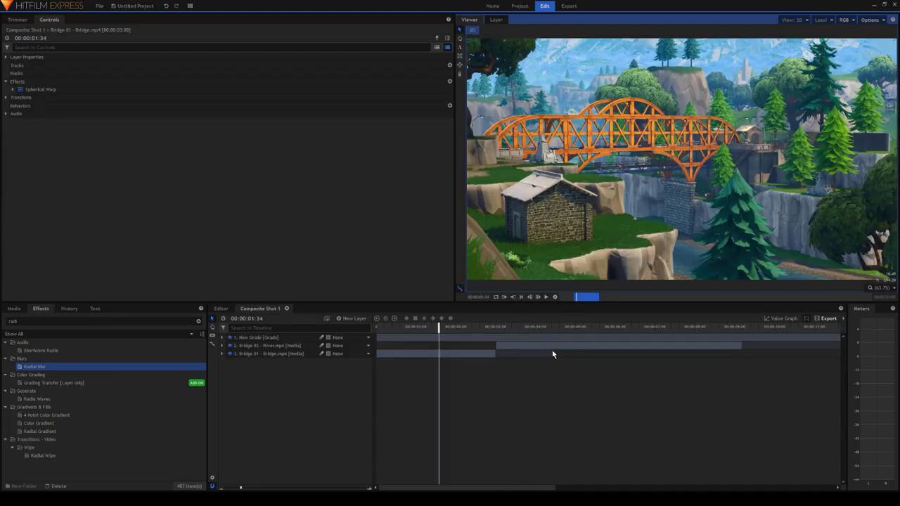
key("space")
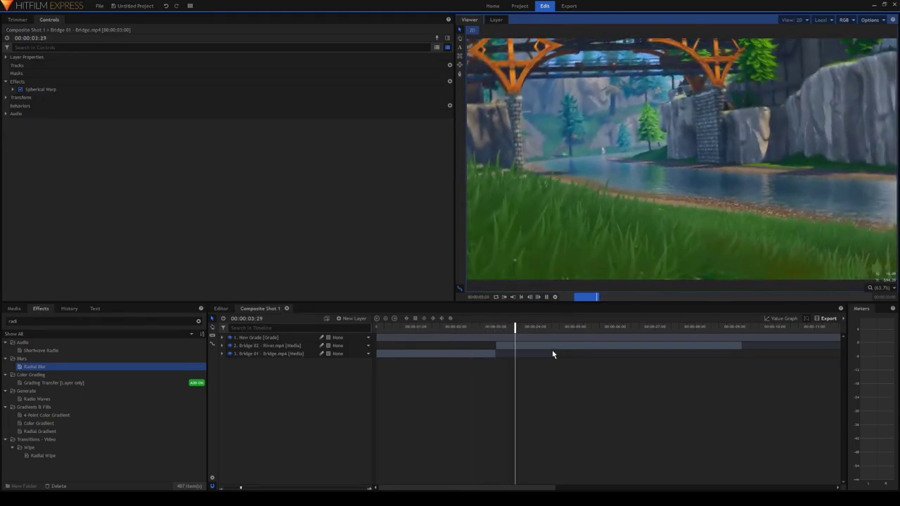
key("space")
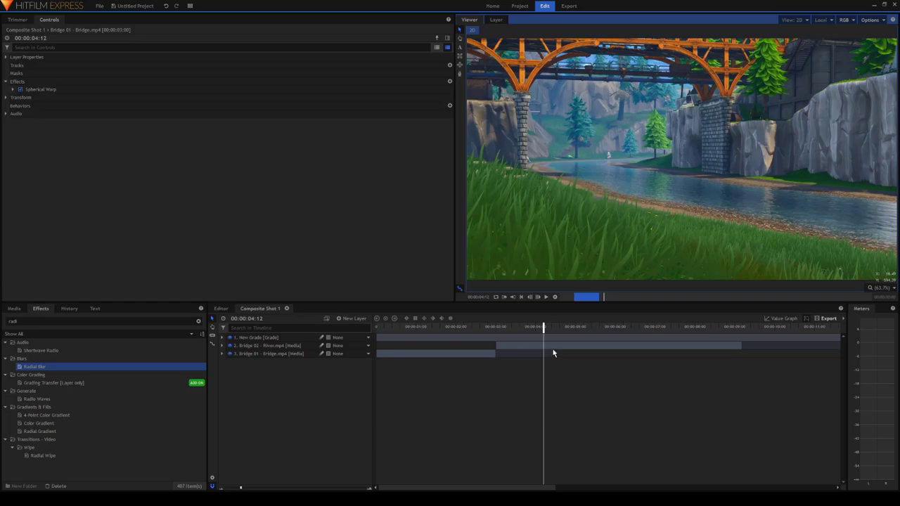
left_click(605, 409)
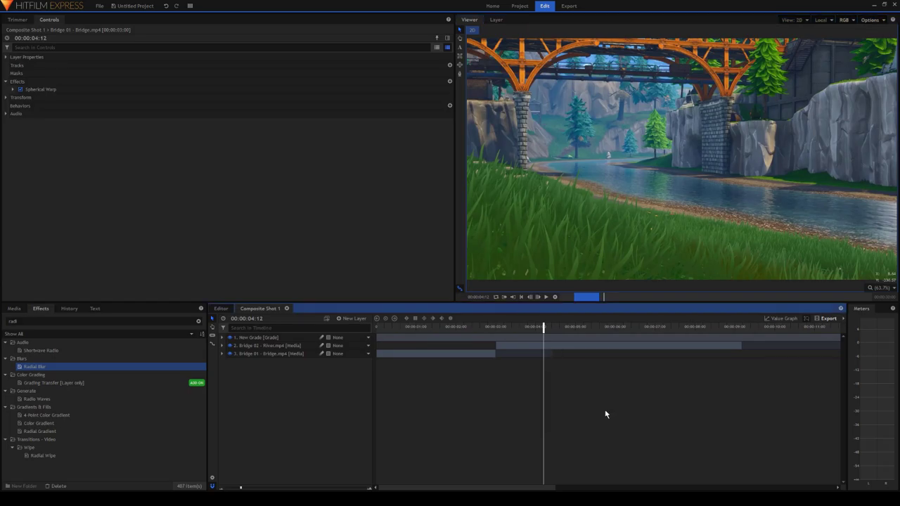